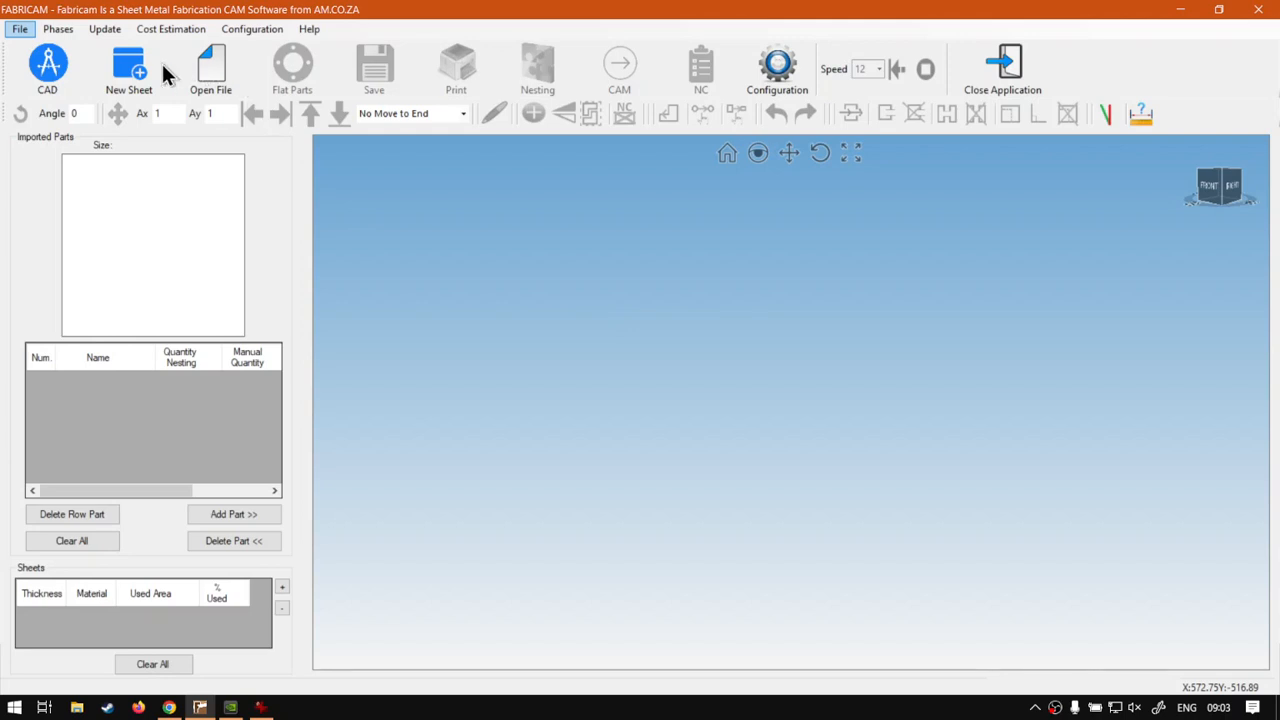
Create a new 2000 x 1000 mm sheet from stock in steel with a thickness of 6 mm.
{"action": "left_click", "coordinate": [130, 72]}
{"action": "left_click", "coordinate": [745, 262]}
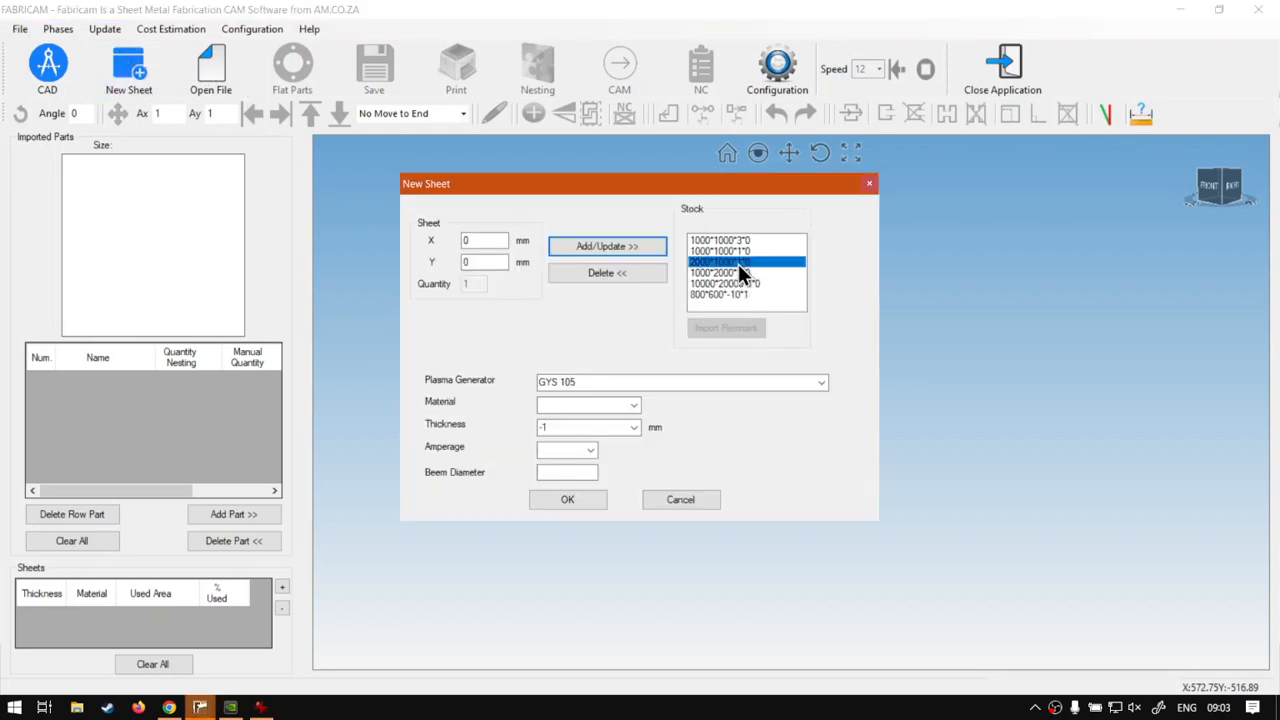
{"action": "left_click", "coordinate": [633, 427]}
{"action": "left_click", "coordinate": [597, 445]}
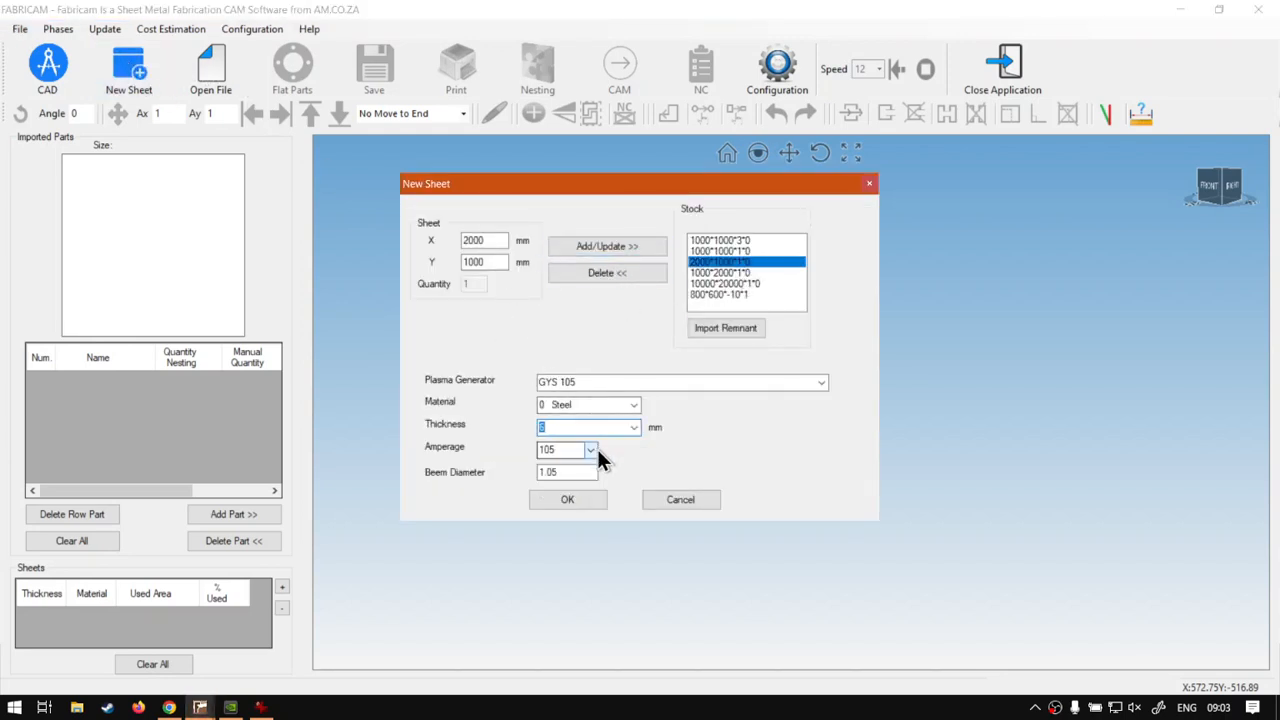
{"action": "left_click", "coordinate": [580, 499]}
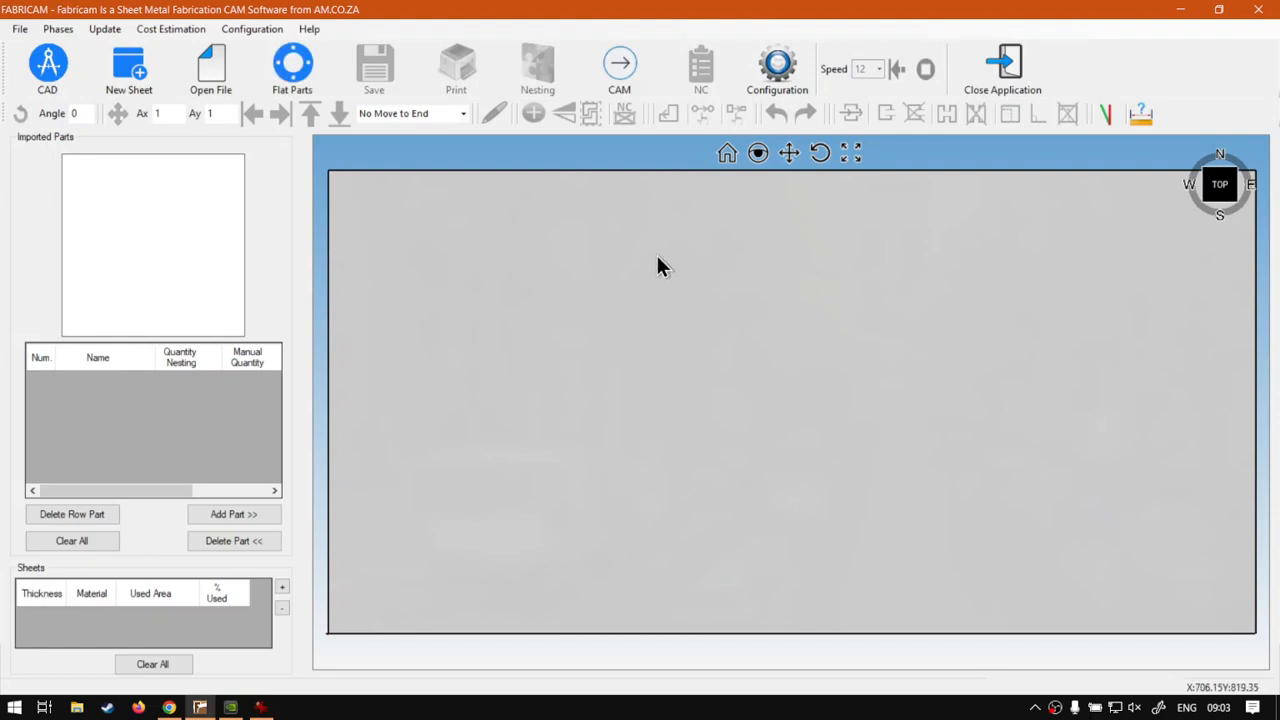
Add the P47 rectangular flat part at 400 x 400 mm with a manual quantity of 2.
{"action": "left_click", "coordinate": [290, 84]}
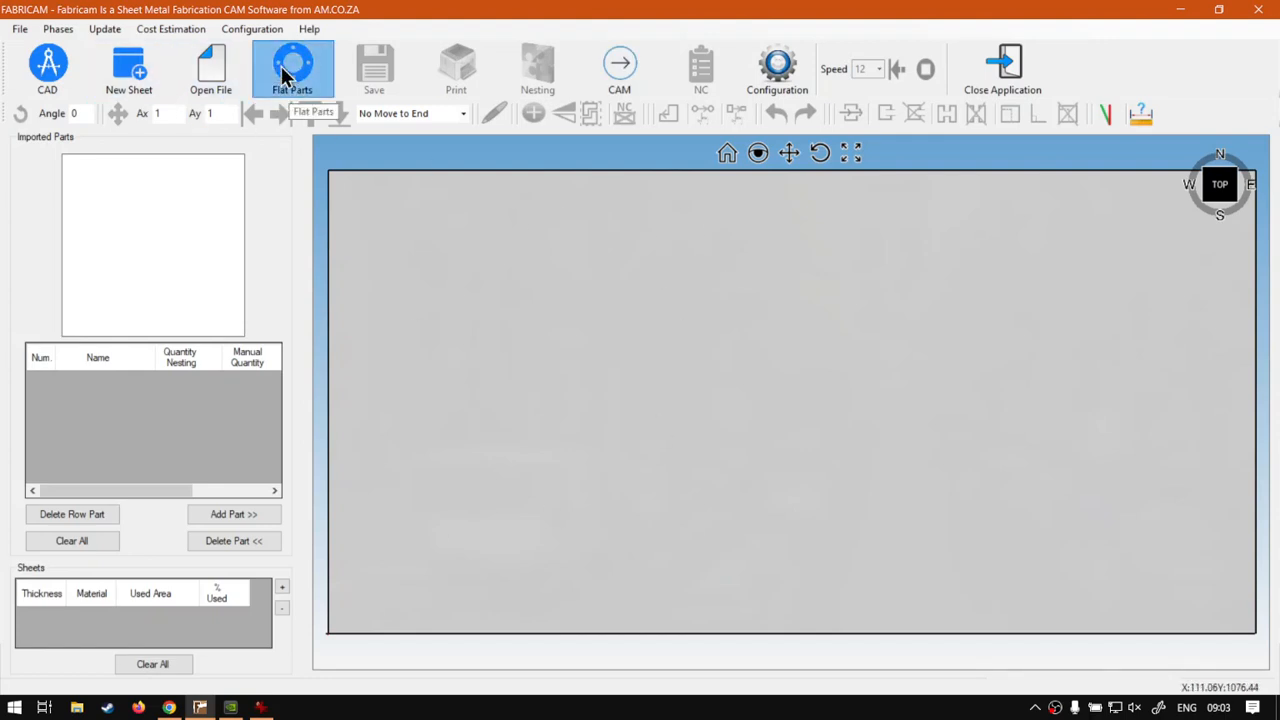
{"action": "double_click", "coordinate": [752, 470]}
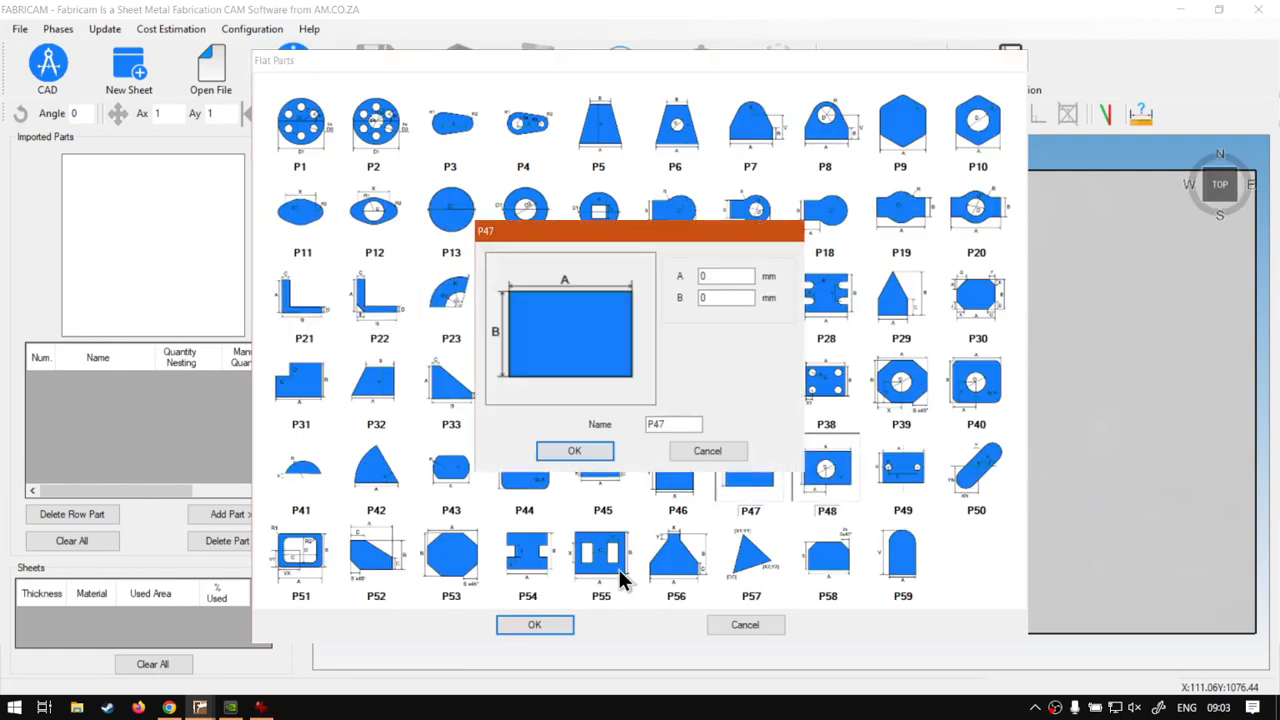
{"action": "left_click", "coordinate": [715, 276]}
{"action": "double_click", "coordinate": [715, 276]}
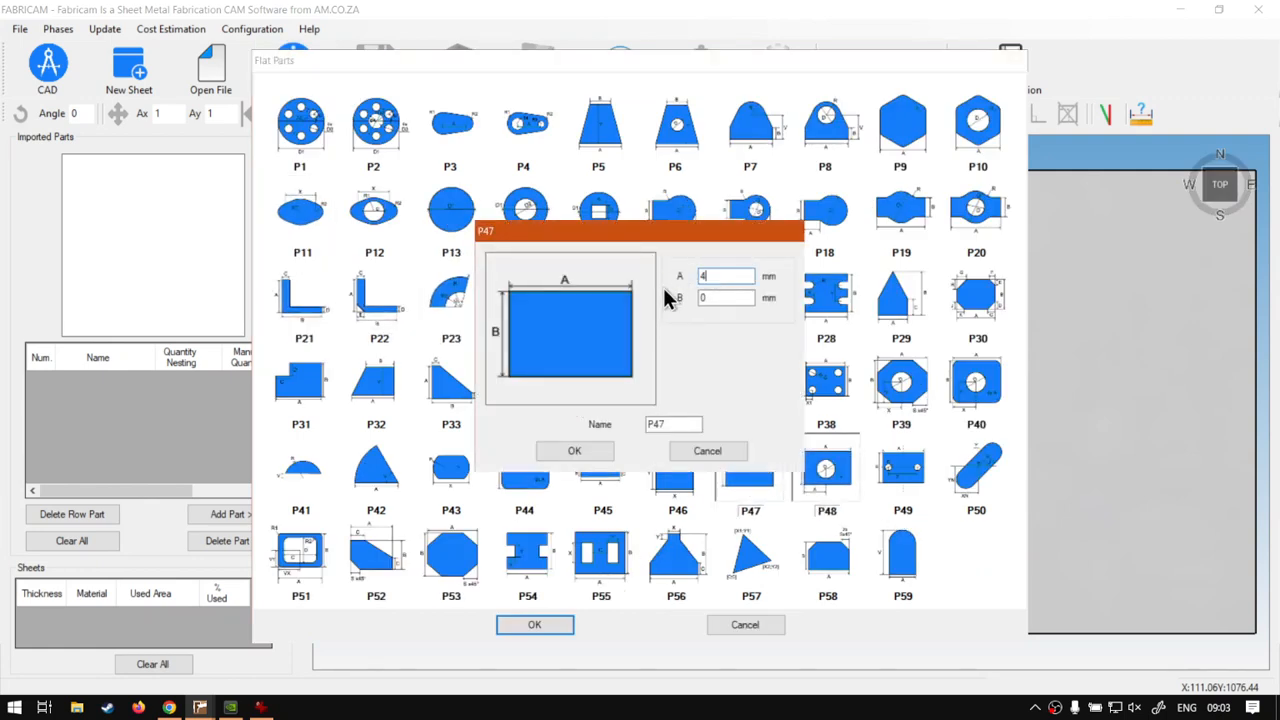
{"action": "type", "text": "400"}
{"action": "left_click", "coordinate": [586, 452]}
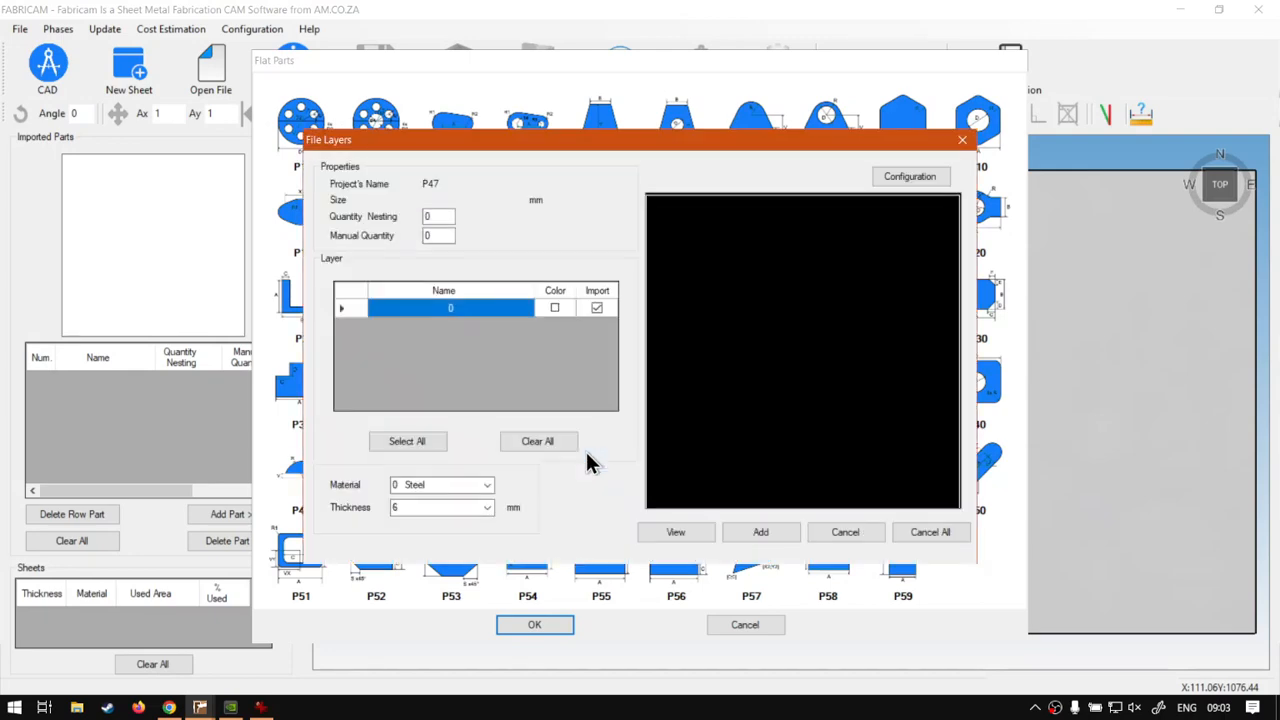
{"action": "double_click", "coordinate": [438, 235]}
{"action": "type", "text": "2"}
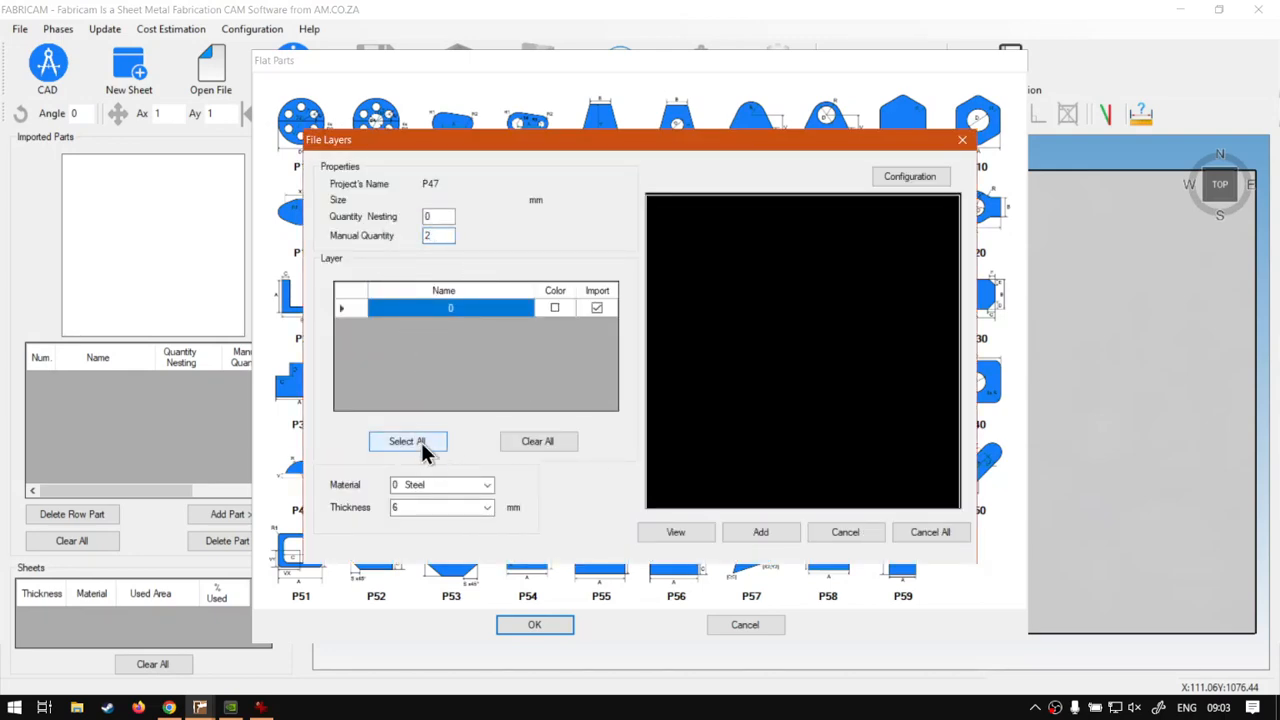
{"action": "left_click", "coordinate": [758, 531]}
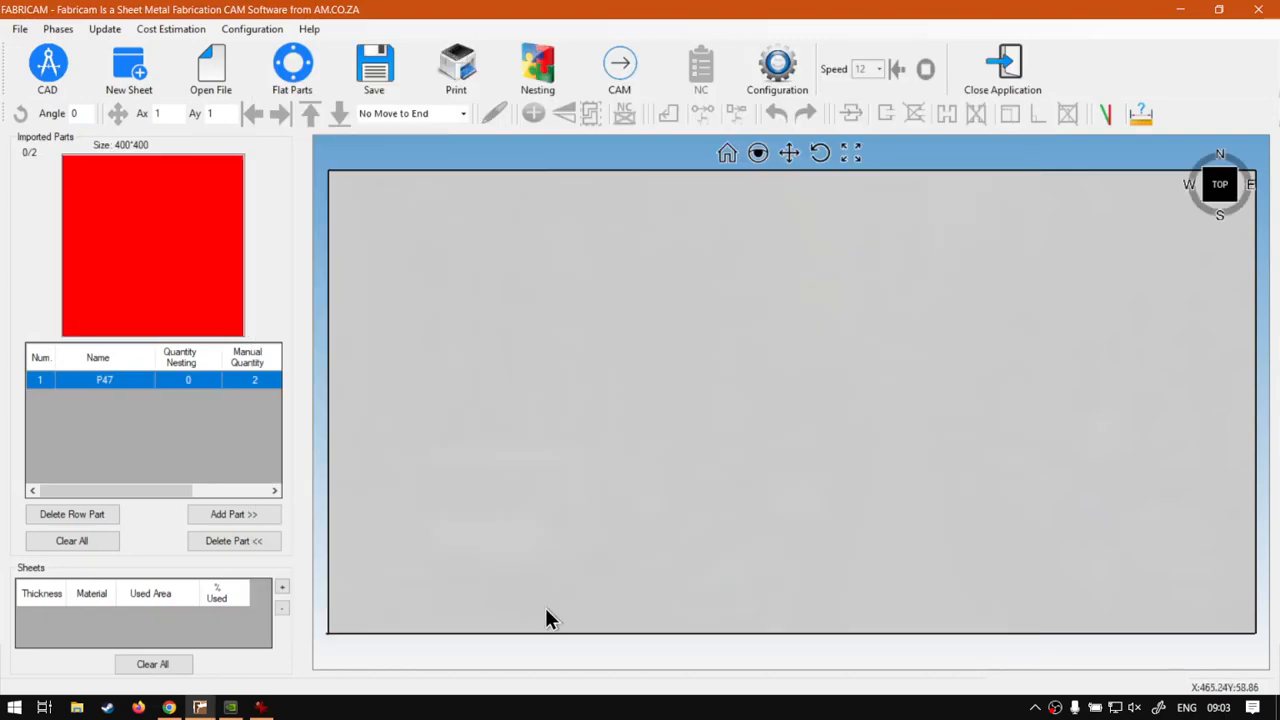
Place two copies of the P47 square side by side on the sheet.
{"action": "left_click", "coordinate": [235, 514]}
{"action": "left_click", "coordinate": [560, 340]}
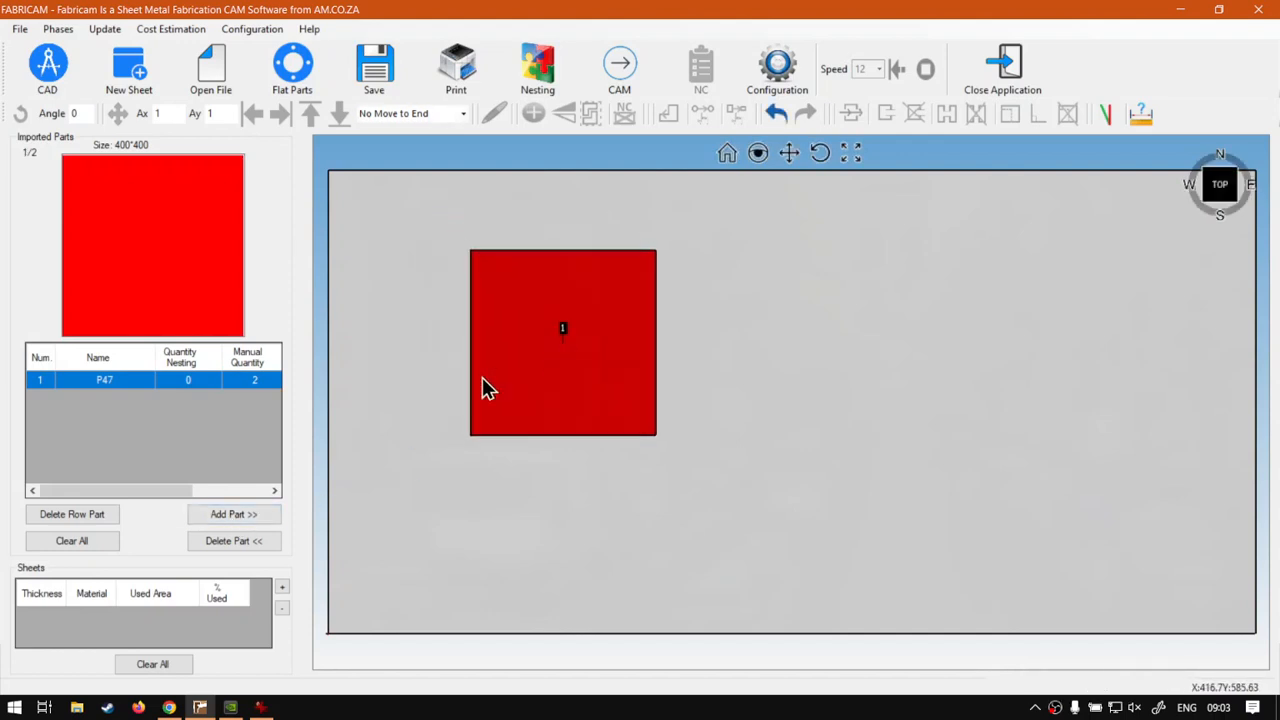
{"action": "left_click", "coordinate": [270, 510]}
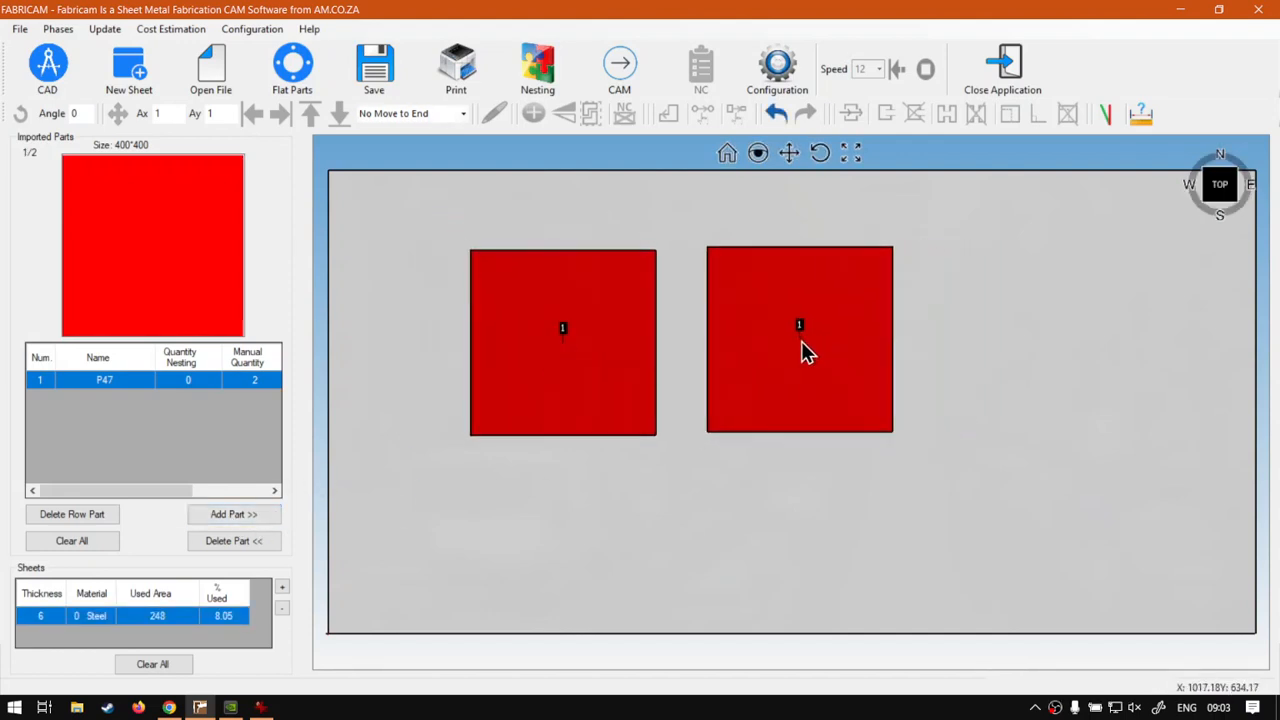
{"action": "left_click", "coordinate": [792, 344]}
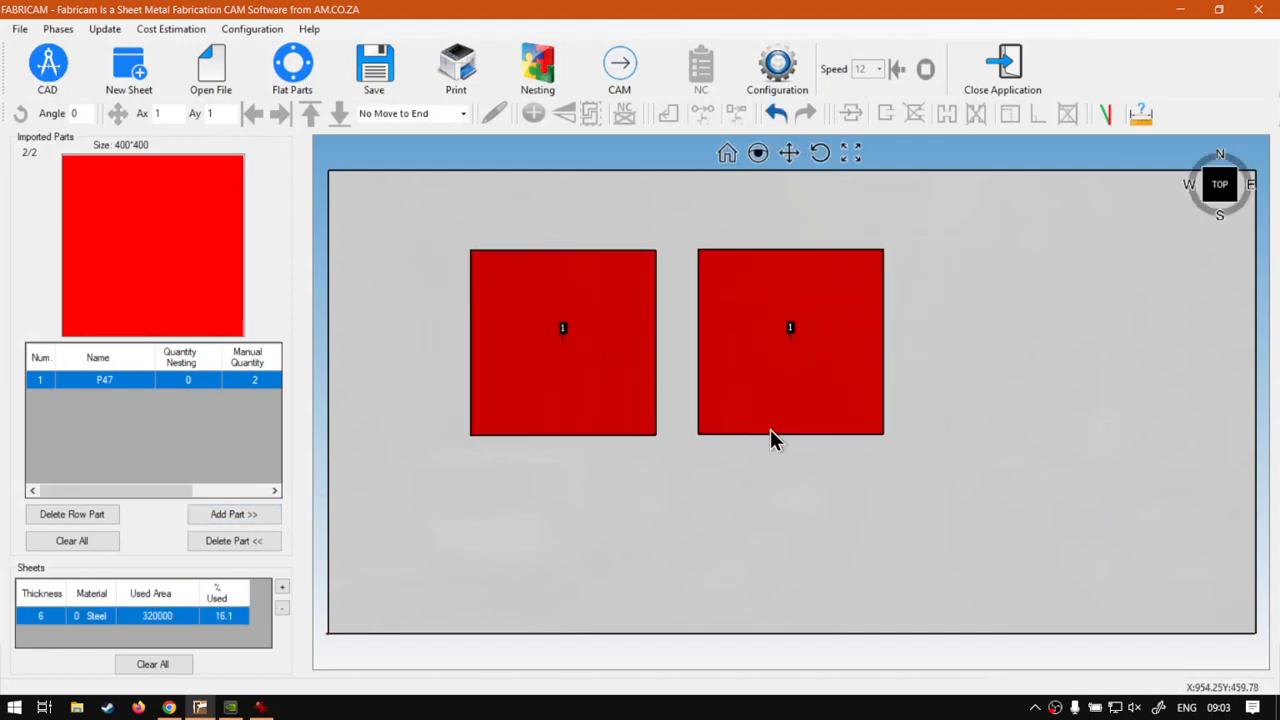
Generate the CAM toolpaths, try a microjoint on the first square's edge facing the second, and leave CAM mode.
{"action": "scroll", "coordinate": [624, 276], "scroll_direction": "up", "scroll_amount": 3}
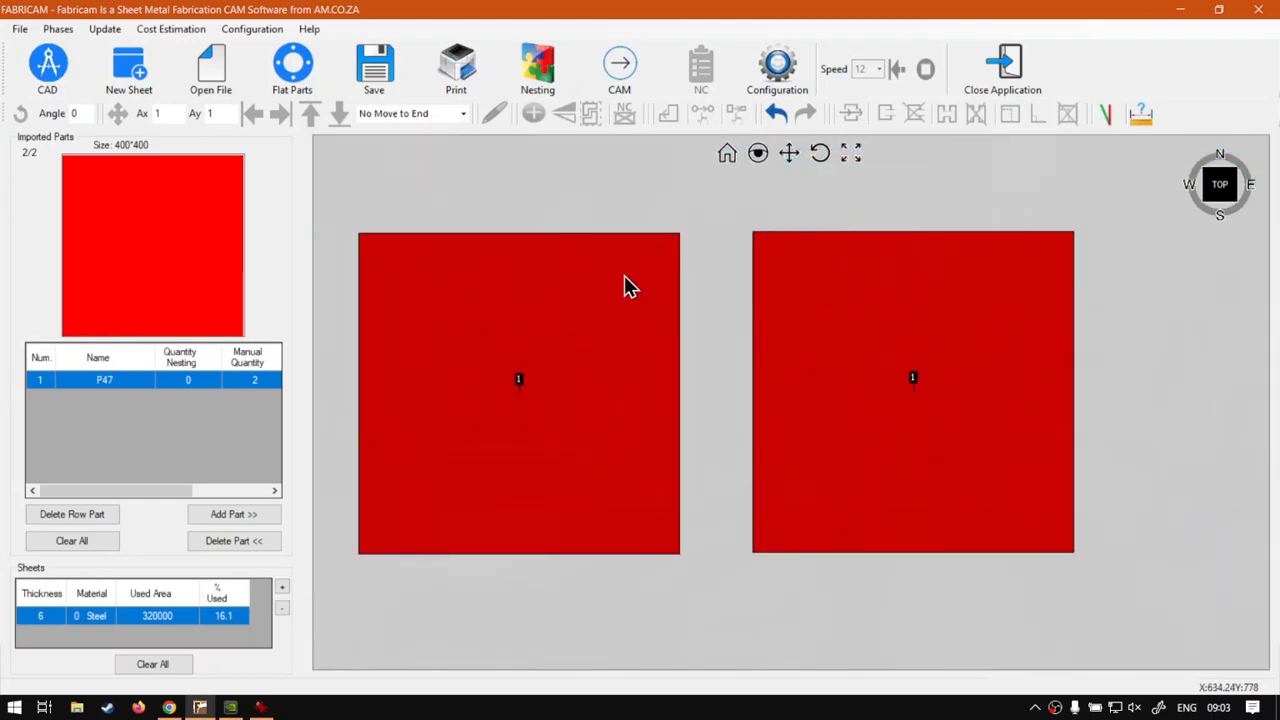
{"action": "scroll", "coordinate": [366, 275], "scroll_direction": "up", "scroll_amount": 1}
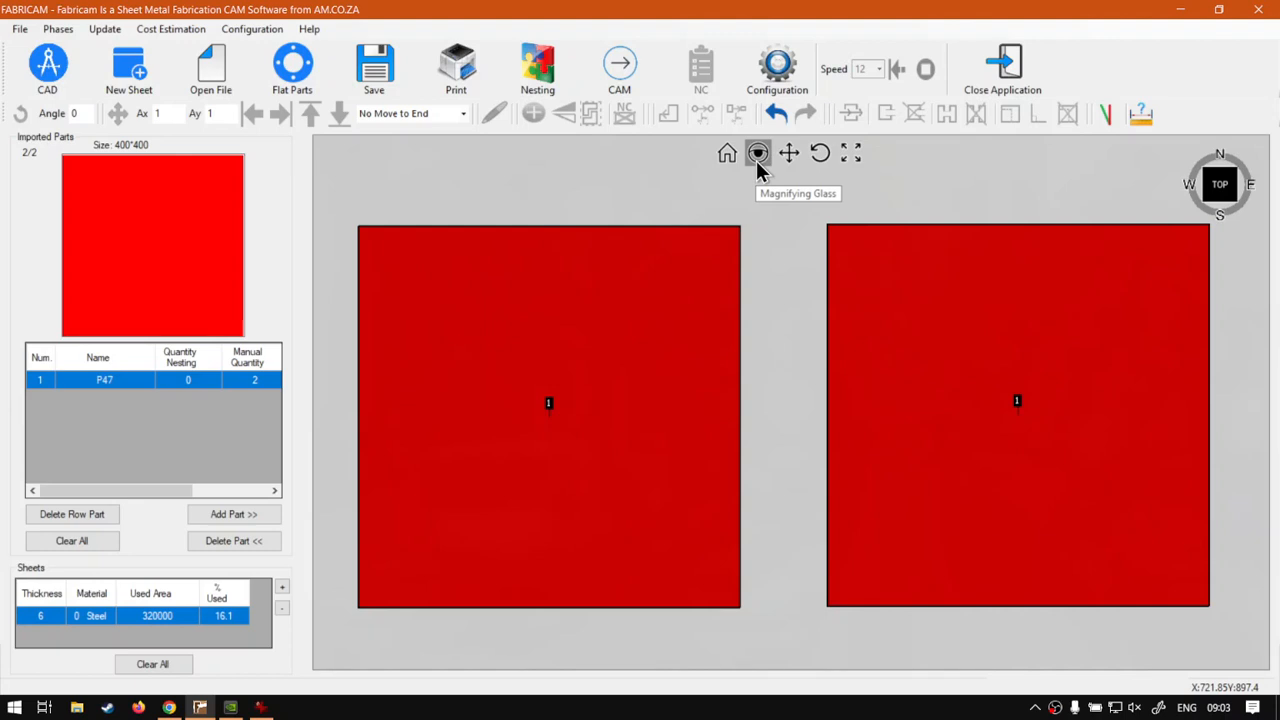
{"action": "left_click", "coordinate": [635, 88]}
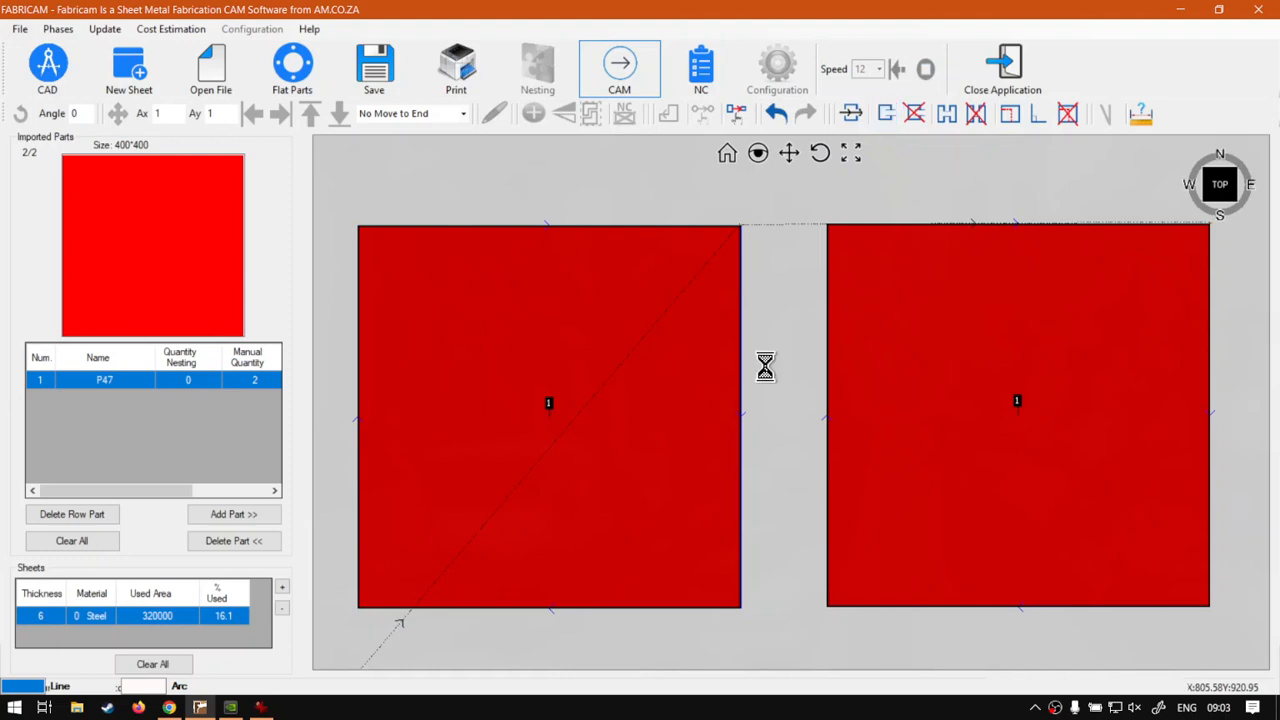
{"action": "left_click", "coordinate": [741, 412]}
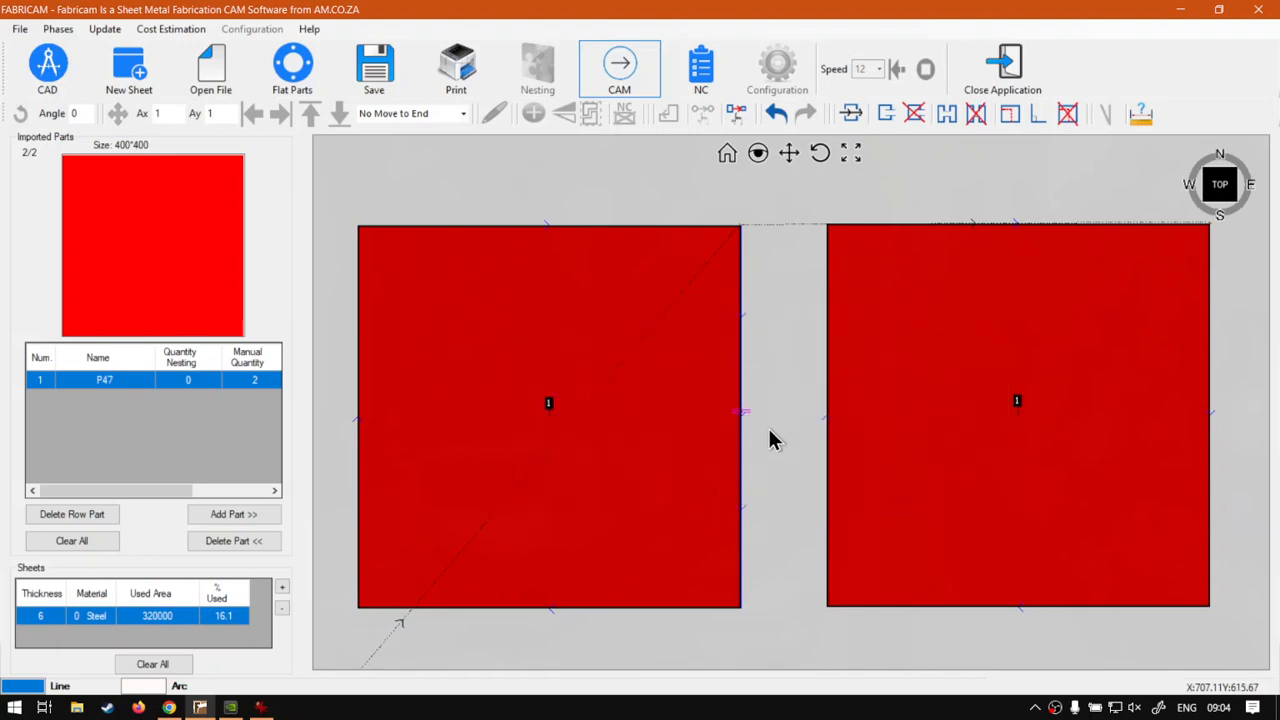
{"action": "left_click", "coordinate": [619, 90]}
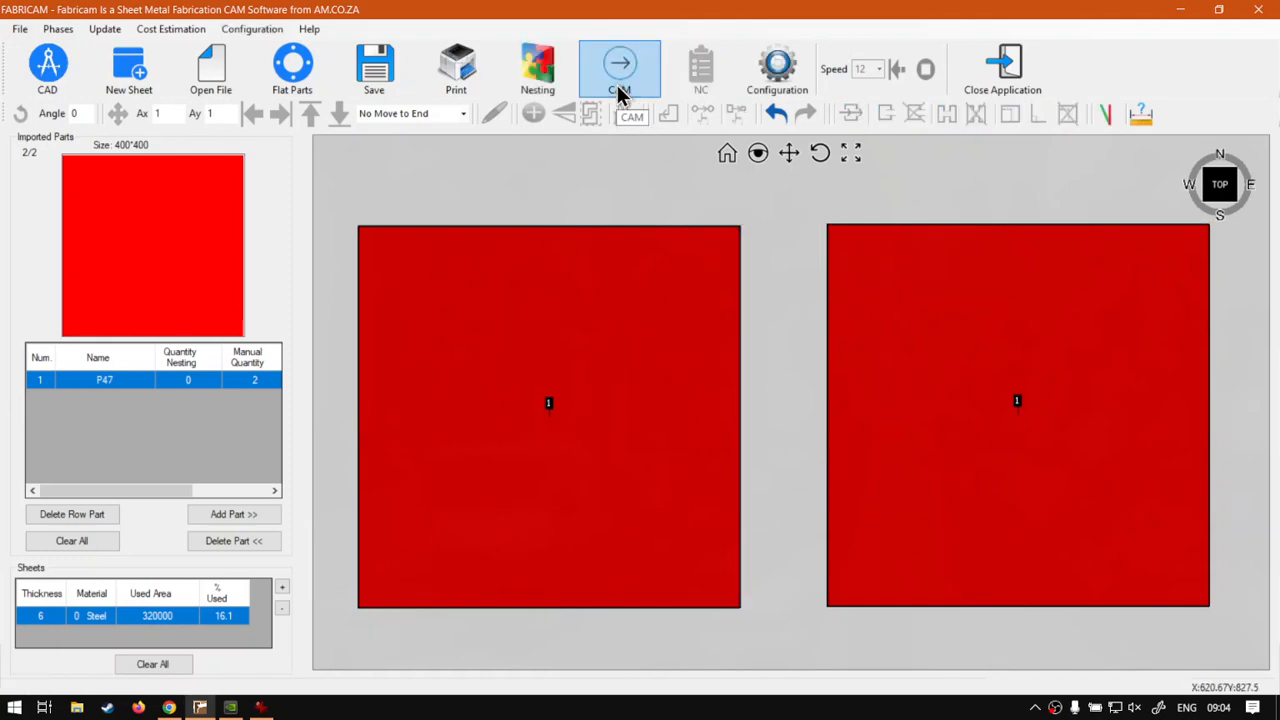
Set the microjoint width to 10 mm in the configuration and regenerate the CAM toolpaths.
{"action": "left_click", "coordinate": [799, 78]}
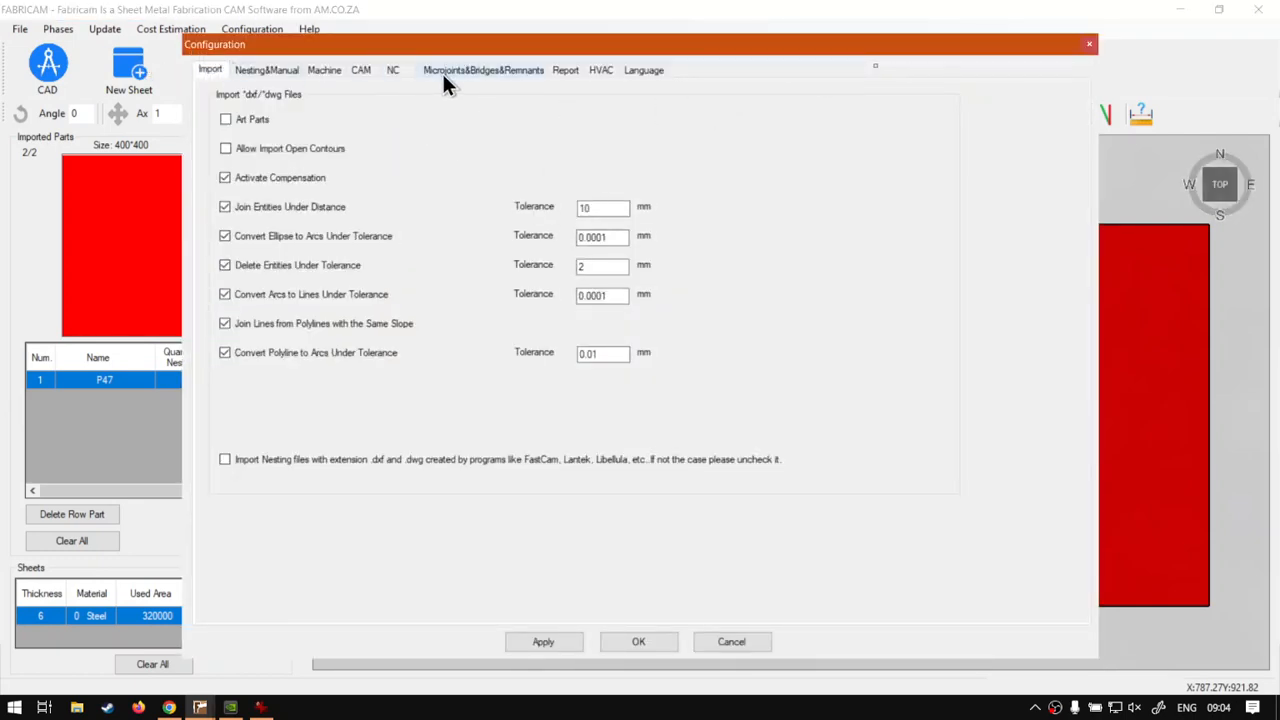
{"action": "key", "text": "super+plus"}
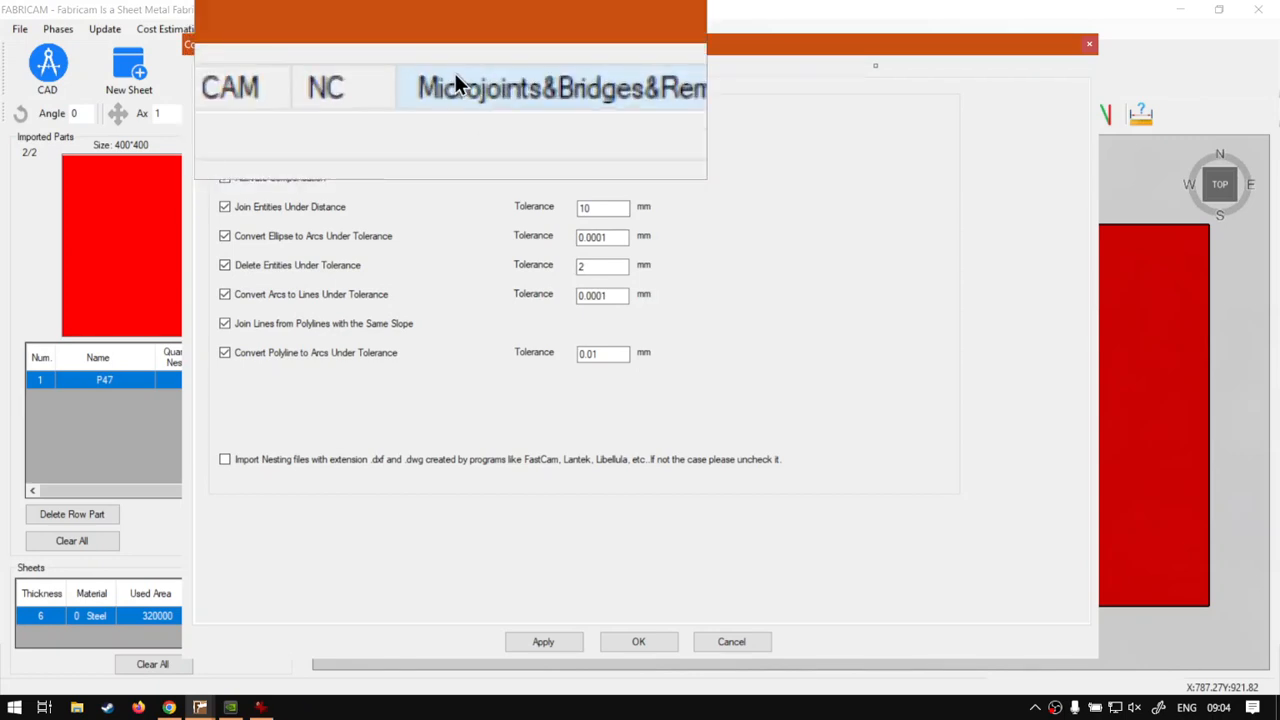
{"action": "left_click", "coordinate": [462, 73]}
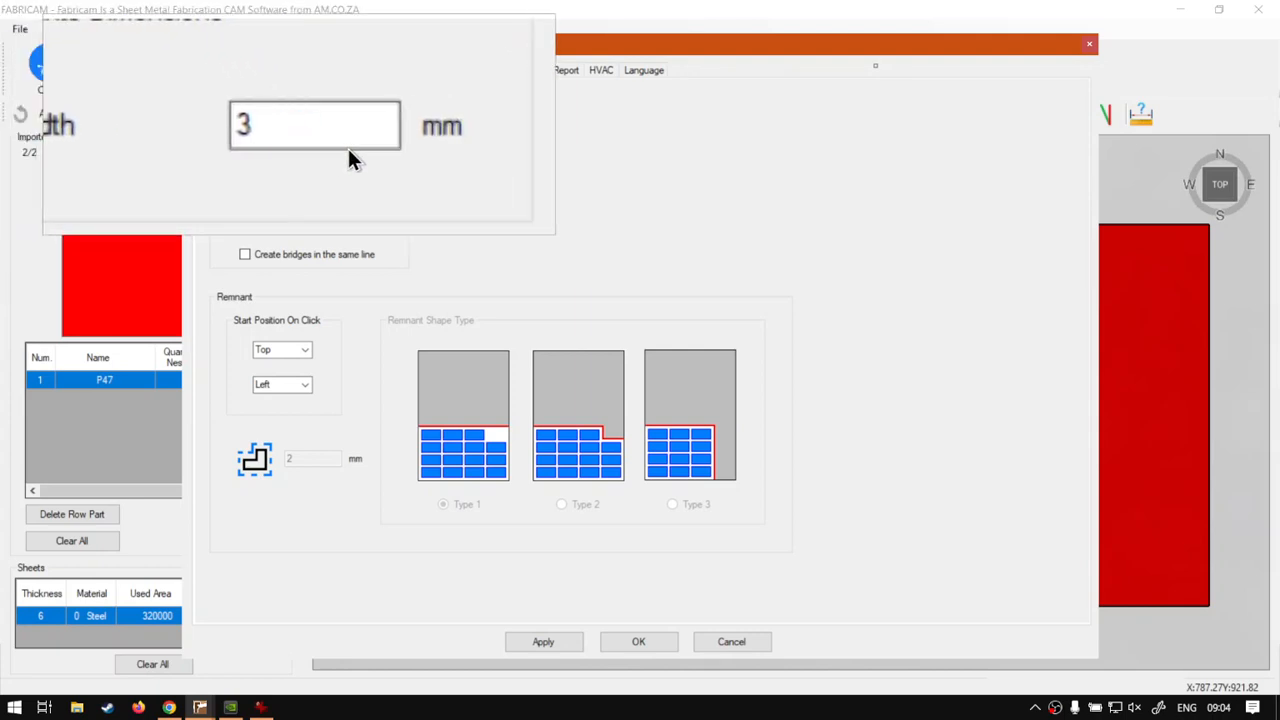
{"action": "key", "text": "super+Escape"}
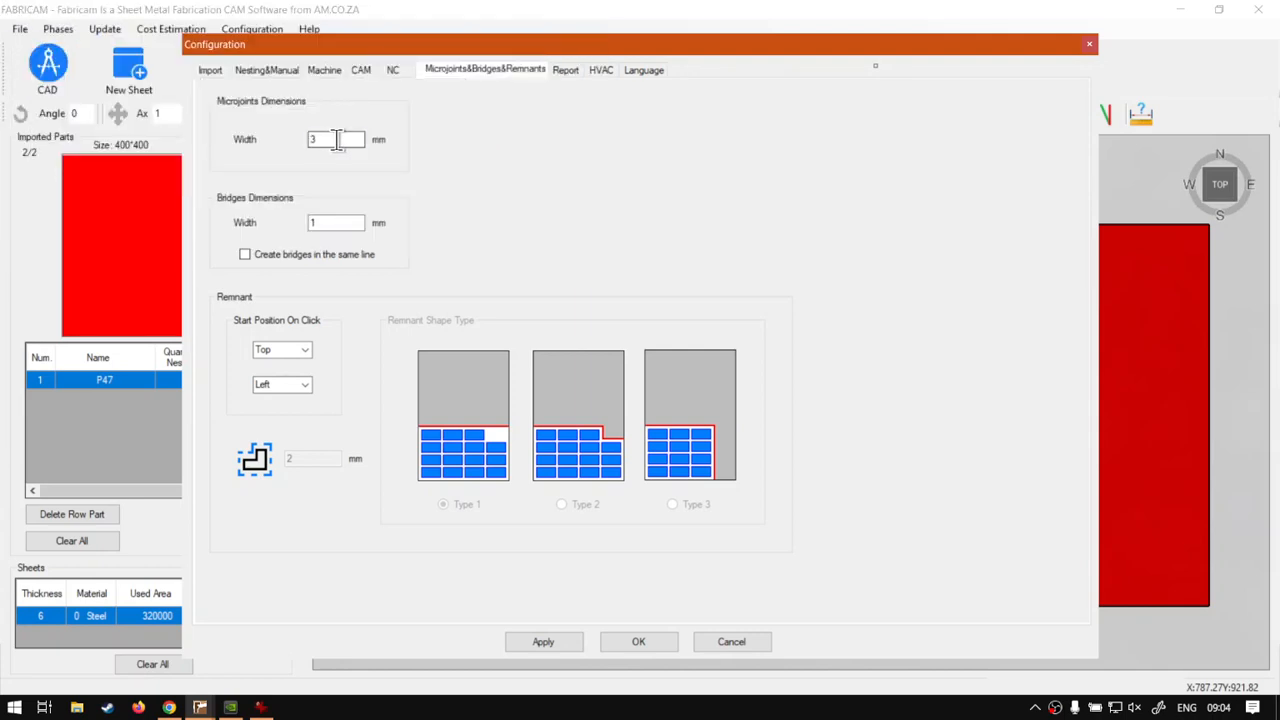
{"action": "double_click", "coordinate": [311, 145]}
{"action": "left_click", "coordinate": [570, 643]}
{"action": "left_click", "coordinate": [638, 642]}
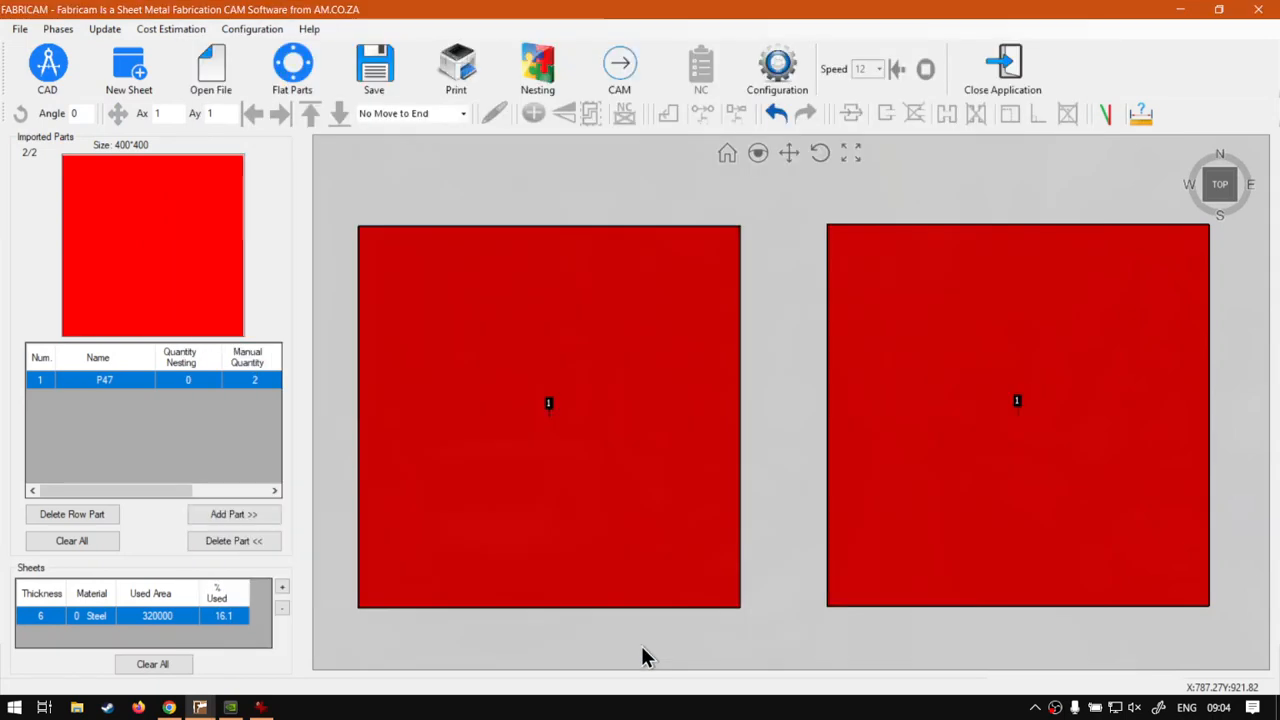
{"action": "left_click", "coordinate": [612, 74]}
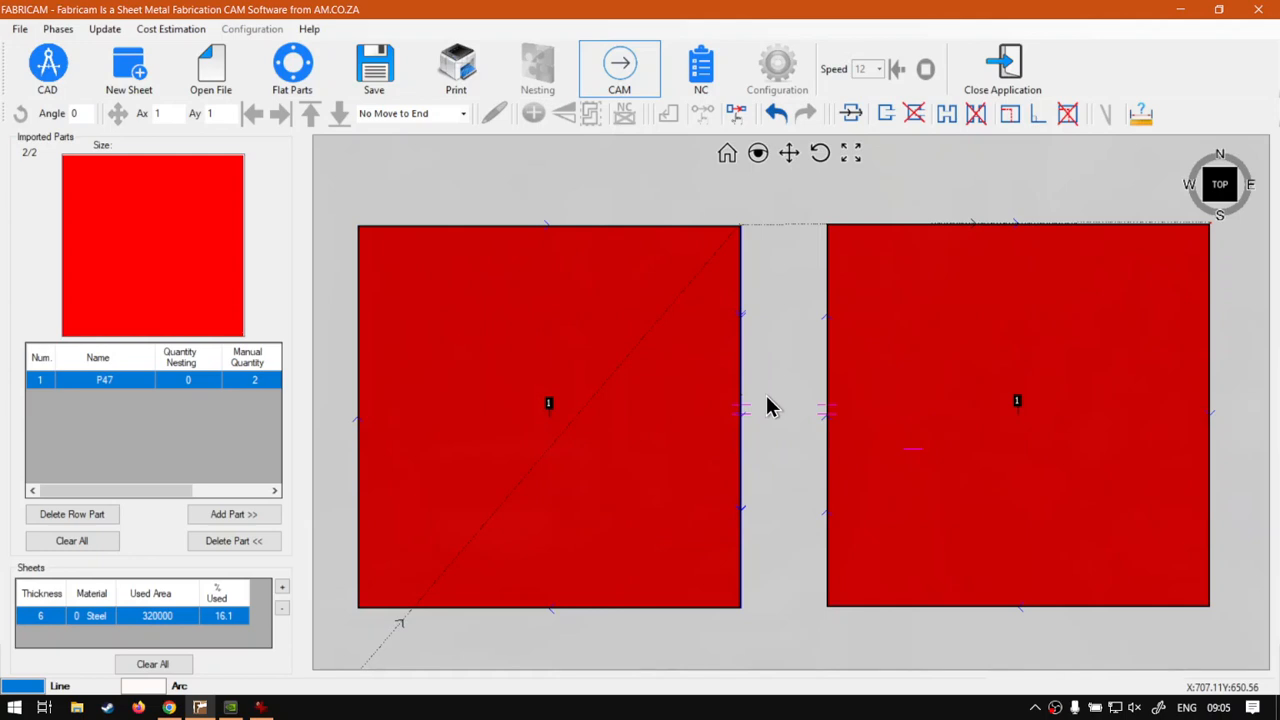
Add the P13 circular flat part with a 300 mm diameter and a nesting quantity of 10.
{"action": "left_click", "coordinate": [292, 68]}
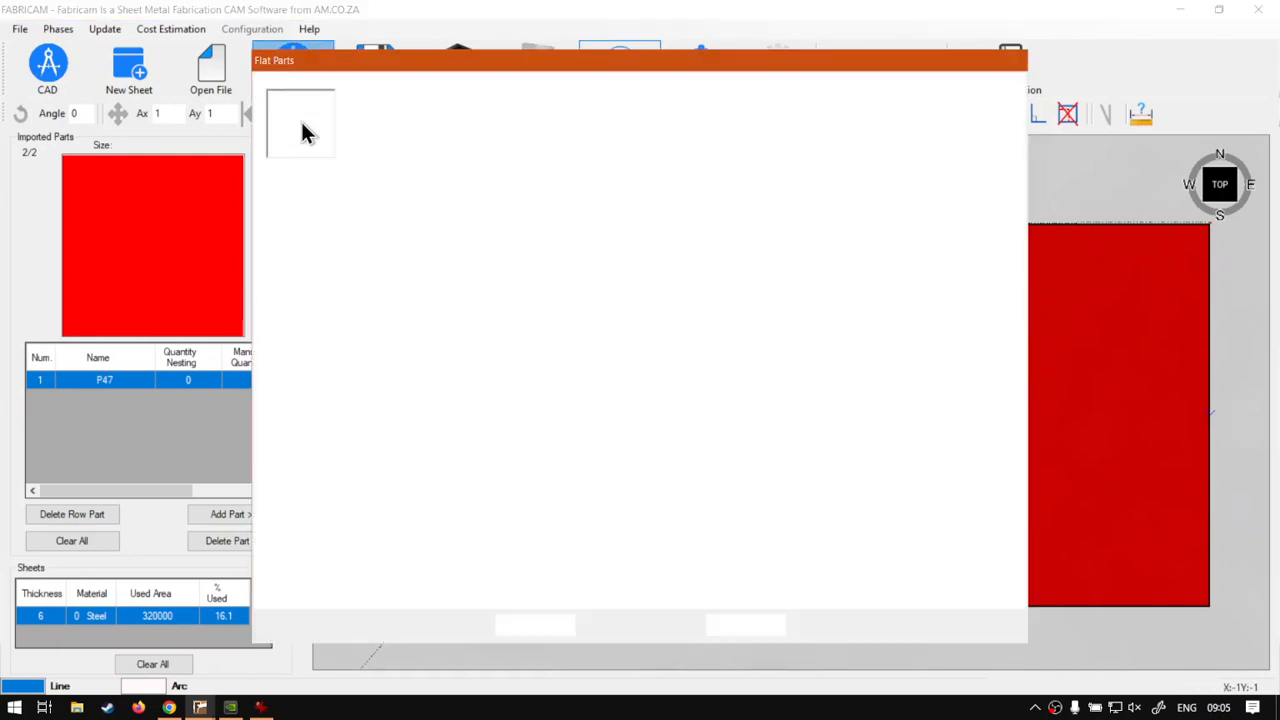
{"action": "left_click", "coordinate": [475, 218]}
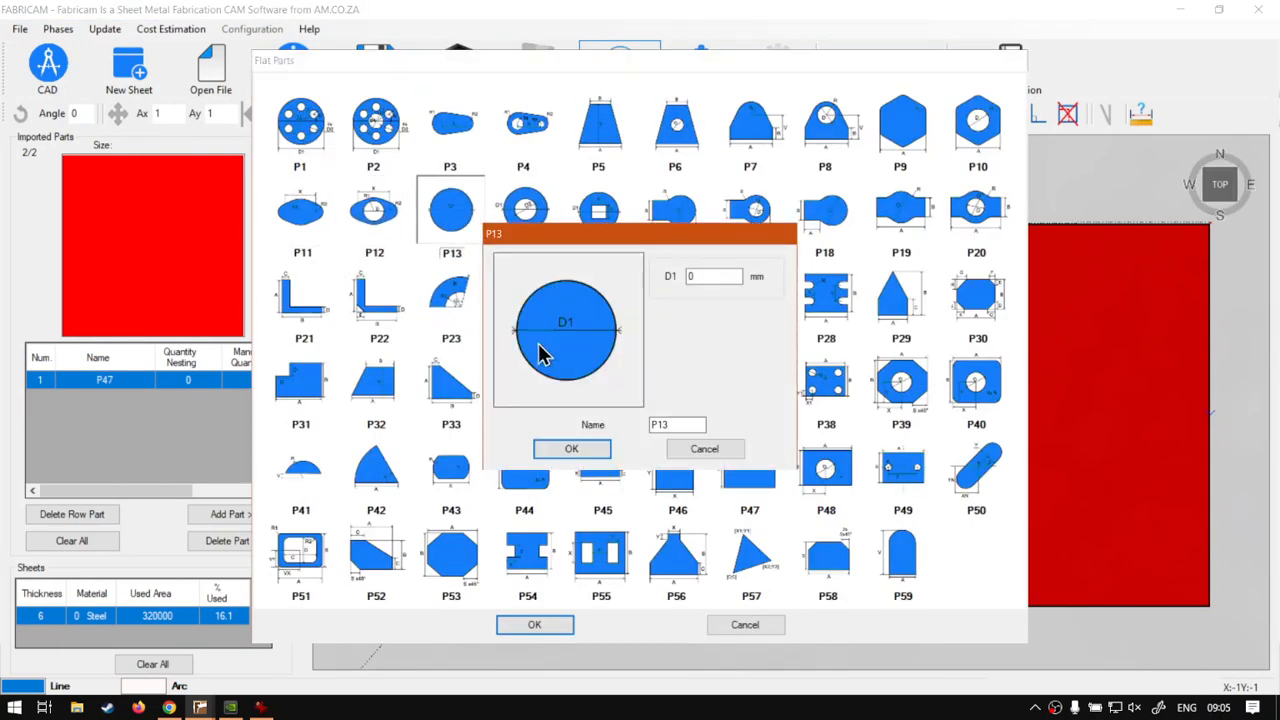
{"action": "key", "text": "Tab"}
{"action": "type", "text": "300"}
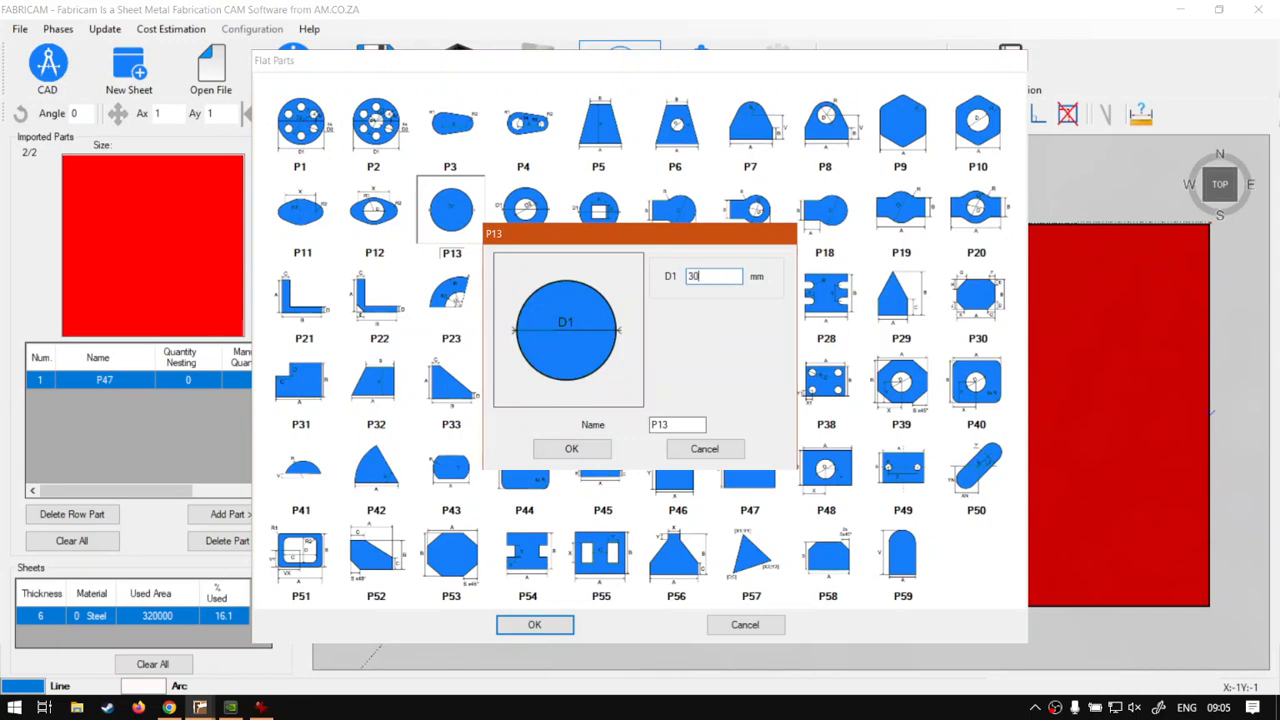
{"action": "left_click", "coordinate": [599, 443]}
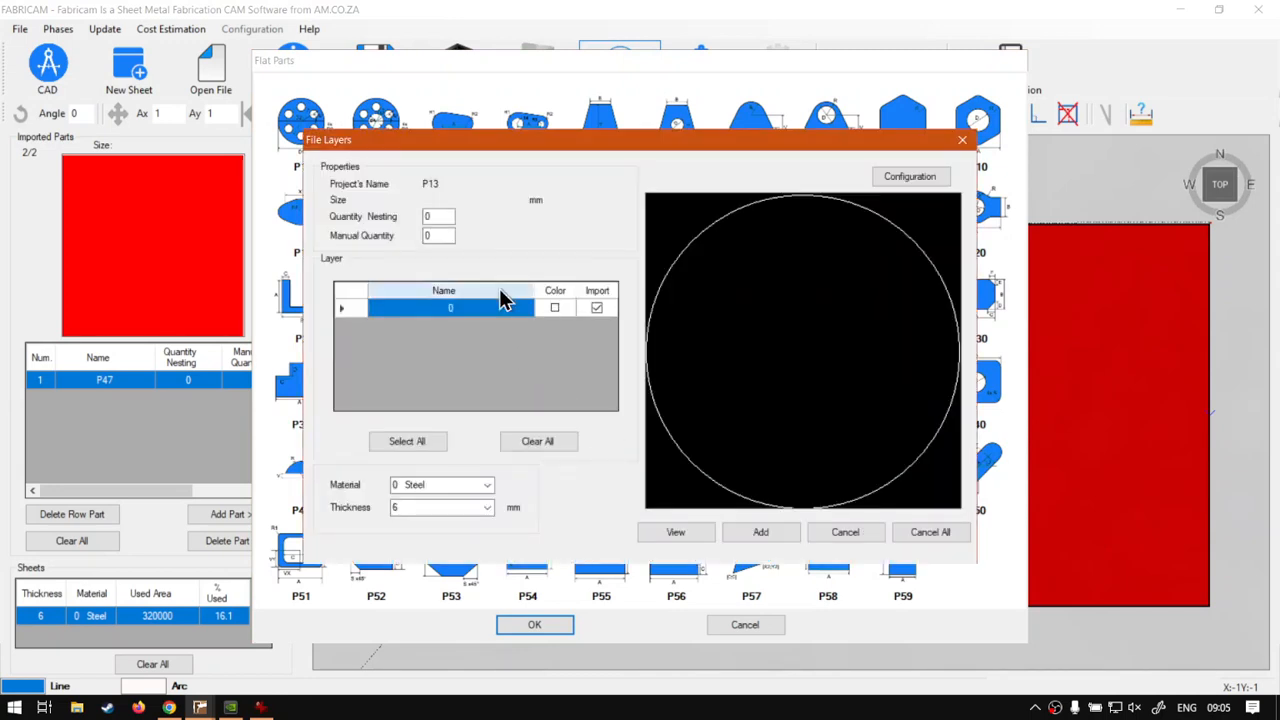
{"action": "left_click", "coordinate": [444, 218]}
{"action": "type", "text": "10"}
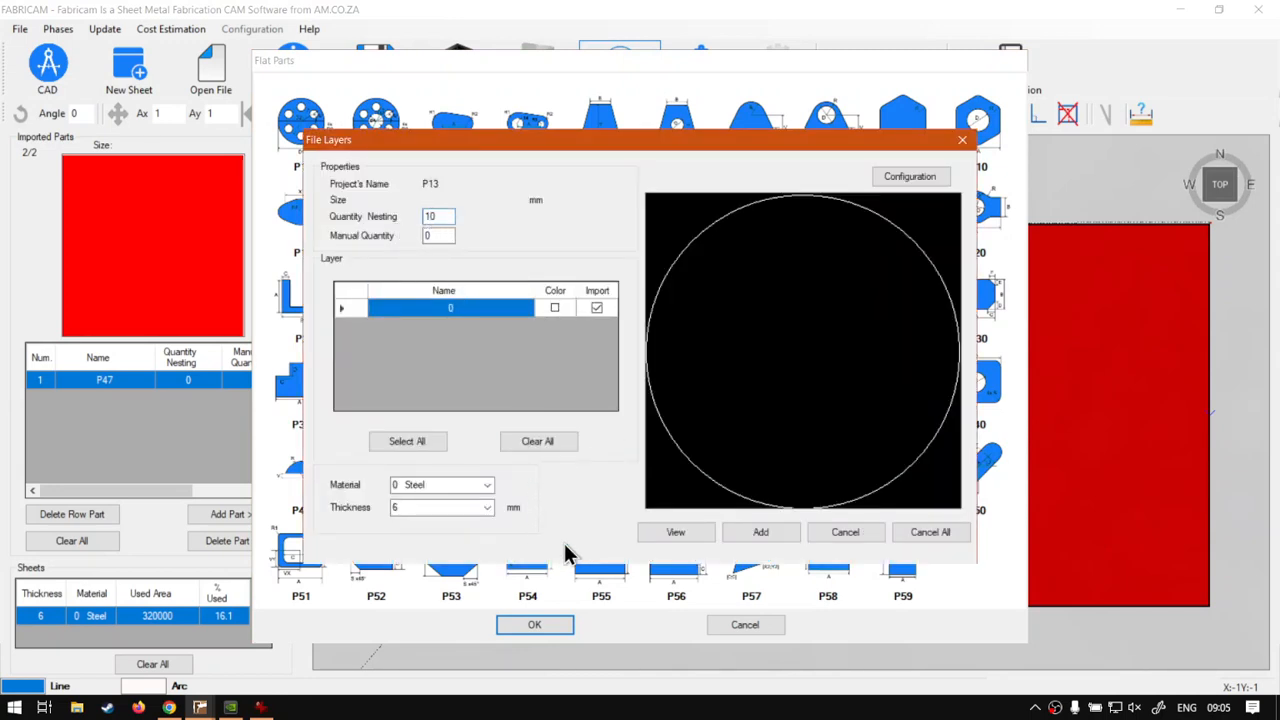
{"action": "left_click", "coordinate": [760, 535]}
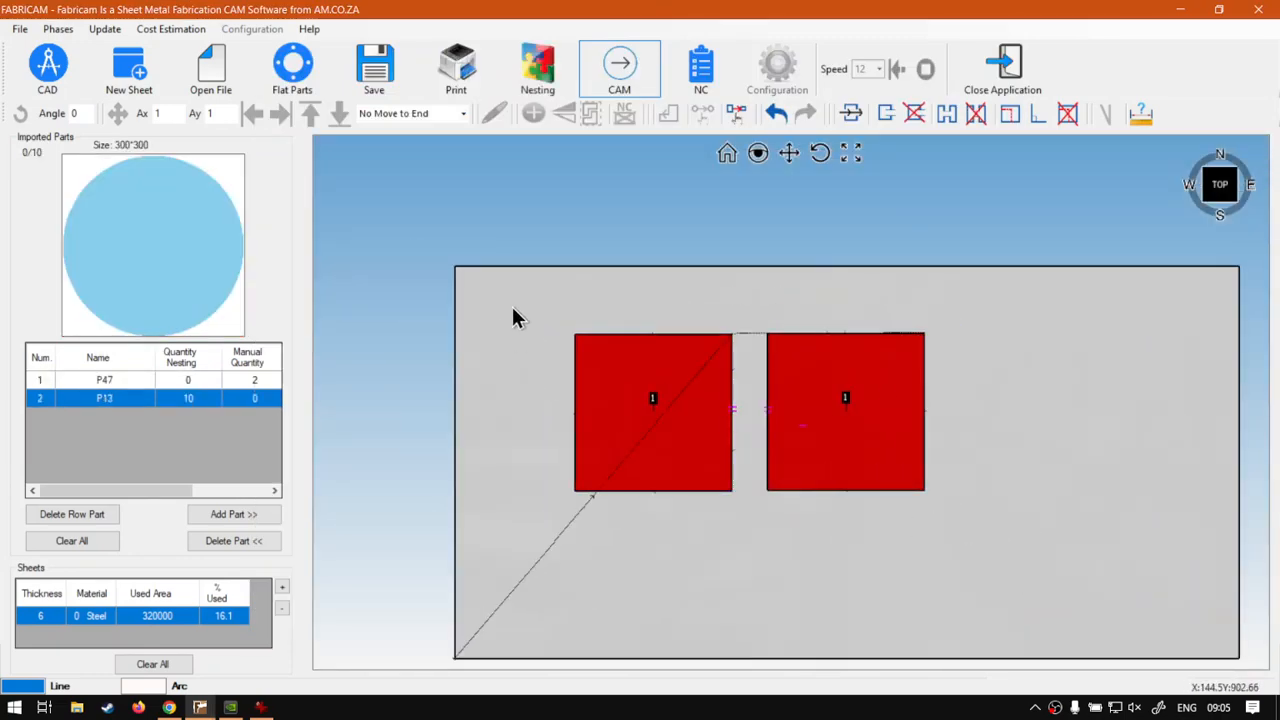
Delete both squares from the sheet and nest the ten P13 circles on it with no rotation.
{"action": "left_click", "coordinate": [603, 97]}
{"action": "left_click_drag", "start_coordinate": [509, 290], "coordinate": [994, 543]}
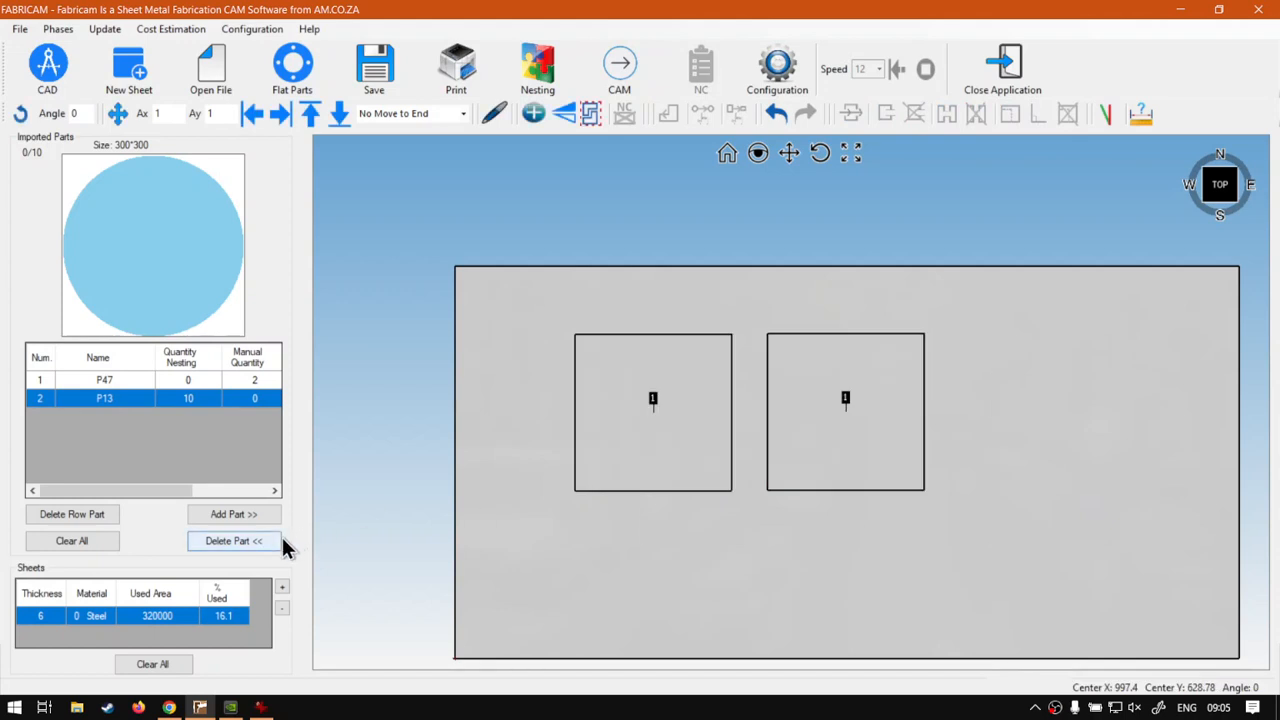
{"action": "left_click", "coordinate": [235, 540]}
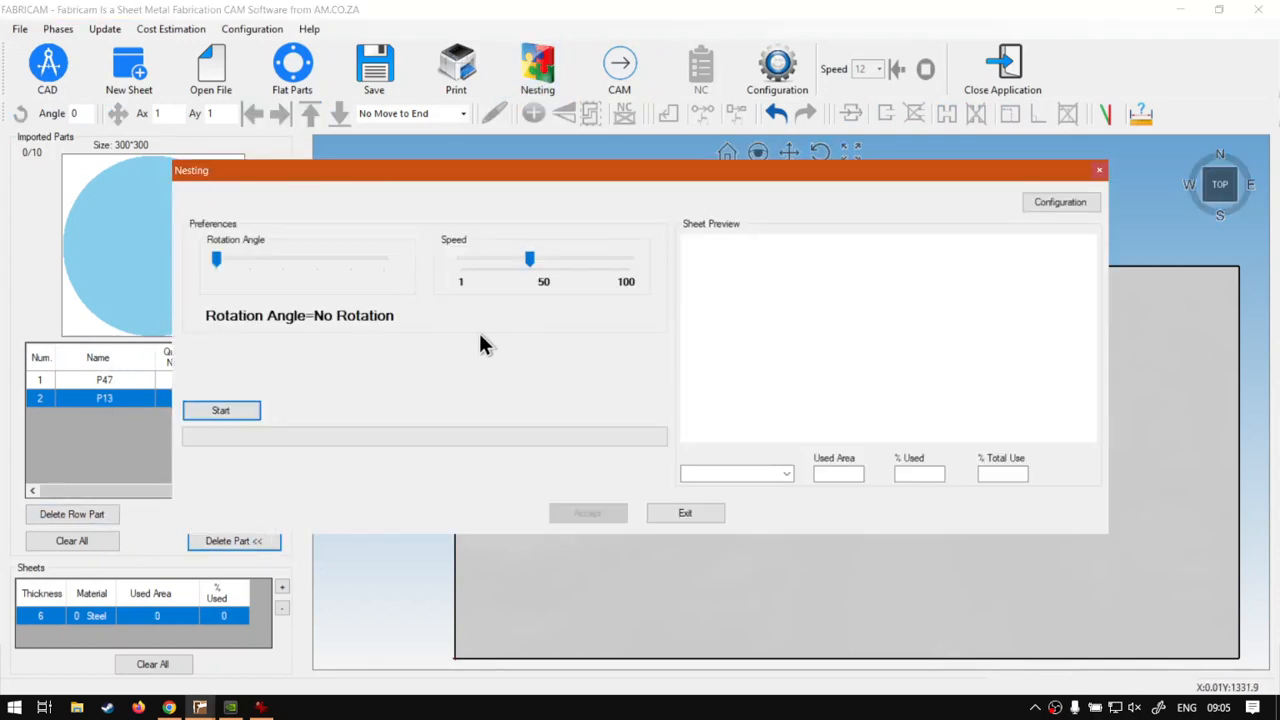
{"action": "left_click", "coordinate": [200, 410]}
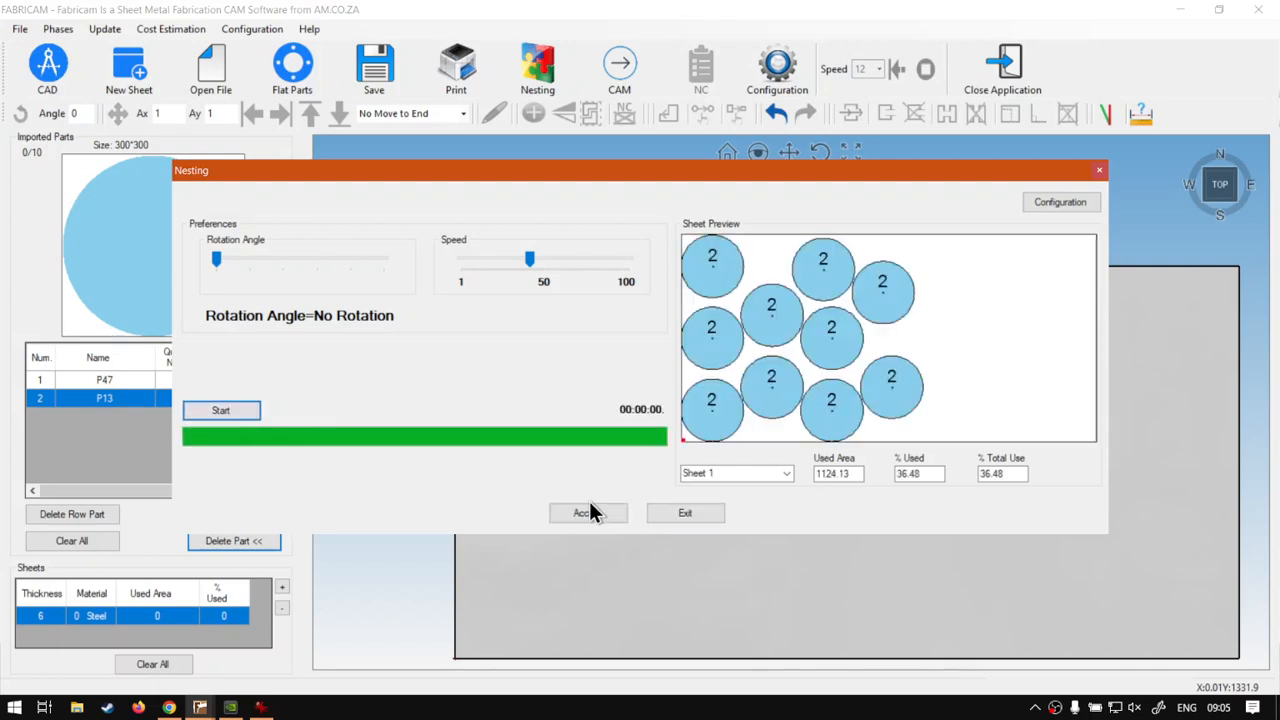
{"action": "left_click", "coordinate": [587, 513]}
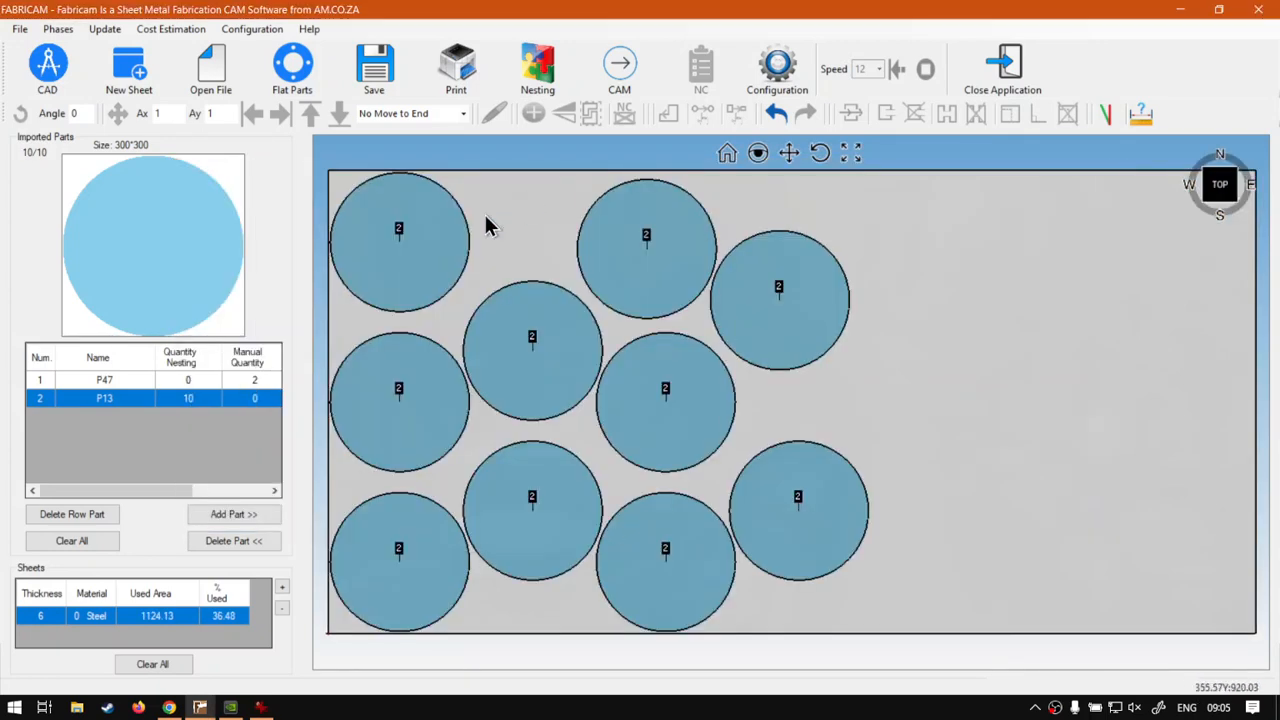
Set the microjoint width to 20 mm in the configuration.
{"action": "left_click", "coordinate": [775, 62]}
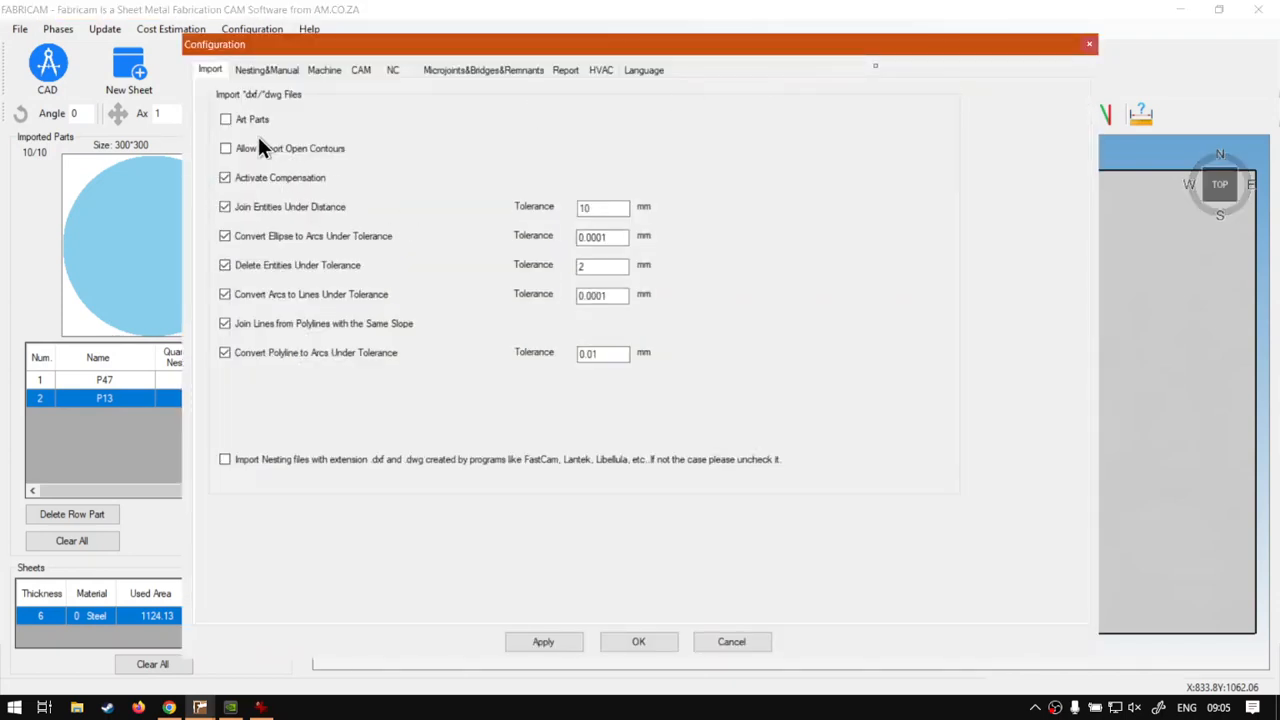
{"action": "left_click", "coordinate": [490, 72]}
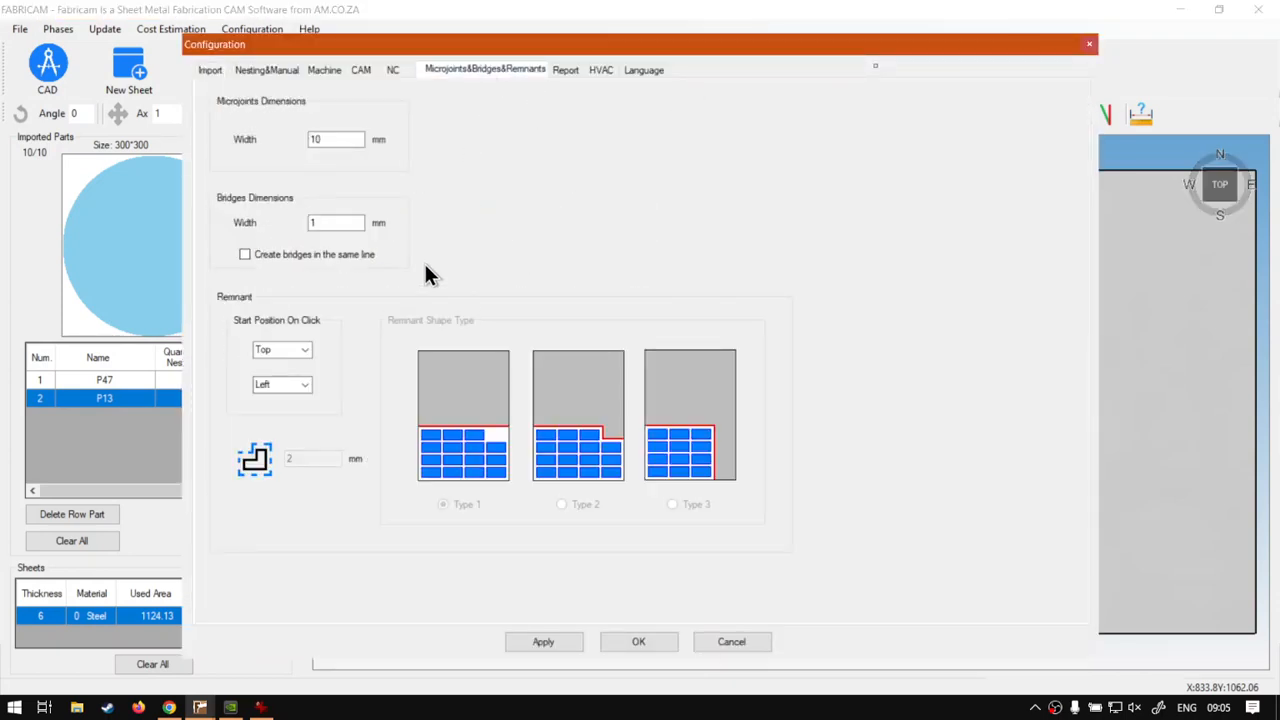
{"action": "left_click_drag", "start_coordinate": [360, 140], "coordinate": [277, 132]}
{"action": "type", "text": "20"}
{"action": "left_click", "coordinate": [648, 641]}
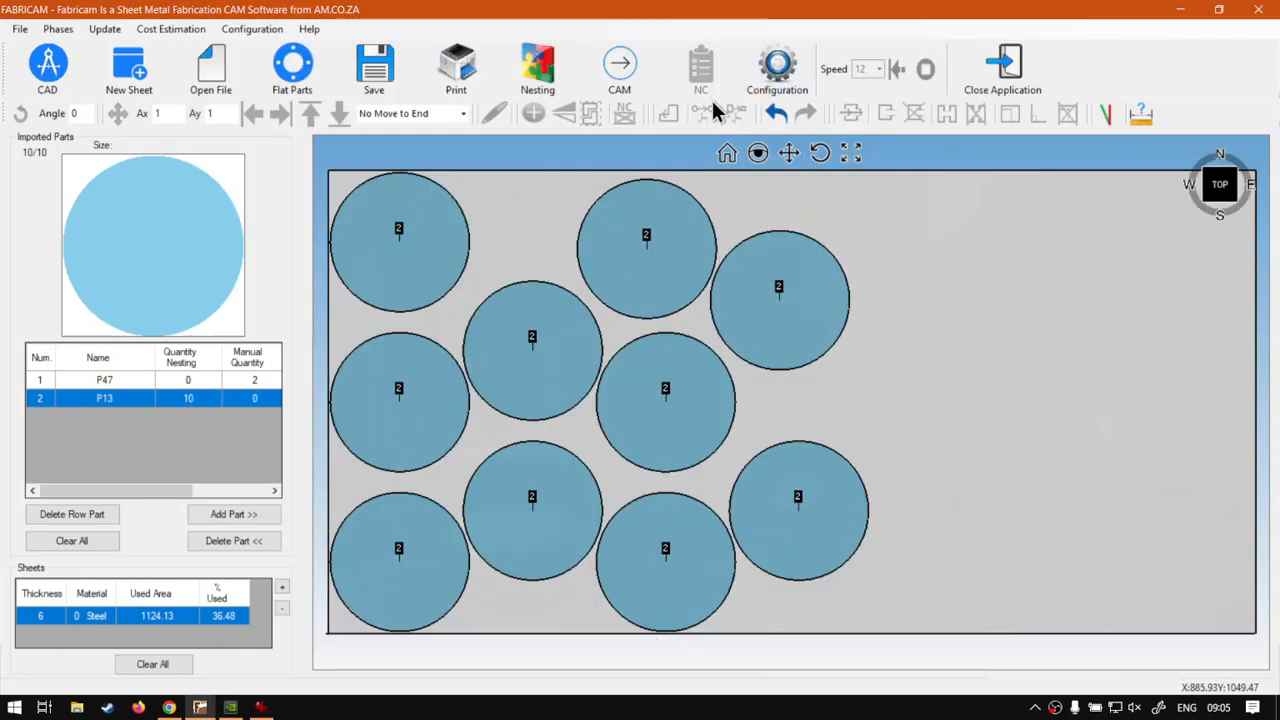
Generate the CAM toolpaths, add microjoints to the outlines of the upper nested circles, and inspect one under magnification.
{"action": "left_click", "coordinate": [620, 68]}
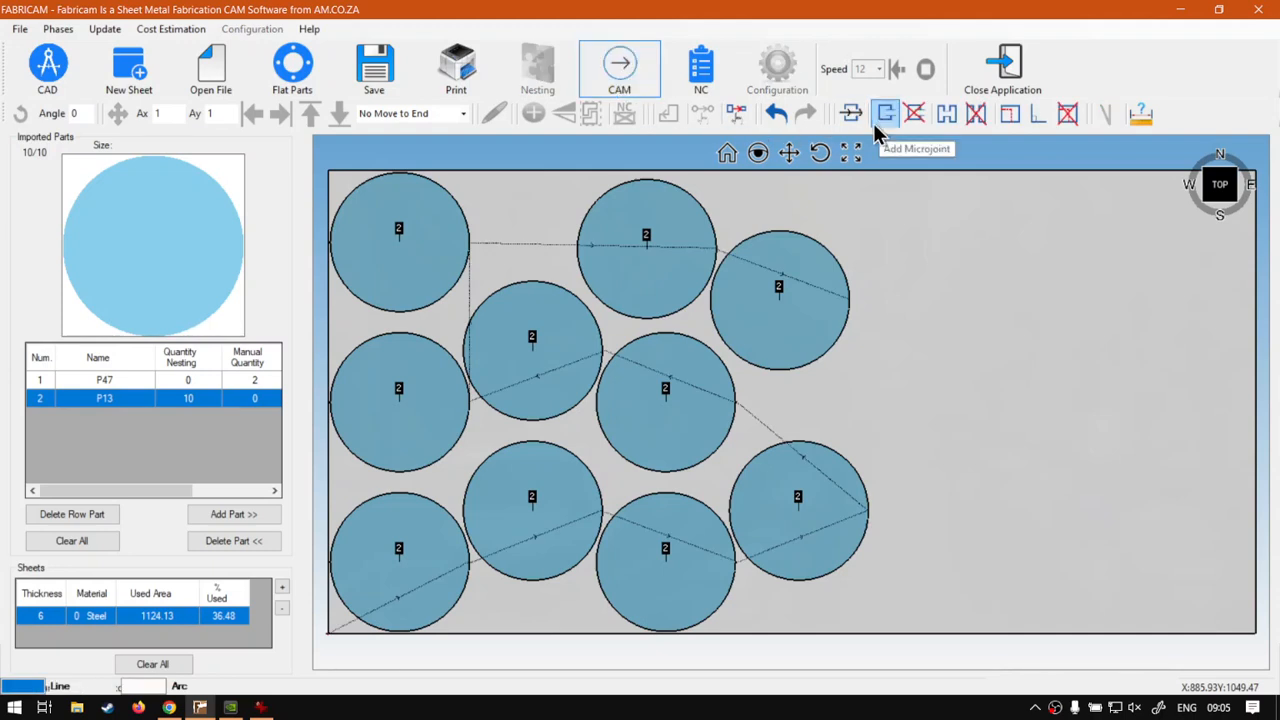
{"action": "left_click", "coordinate": [886, 114]}
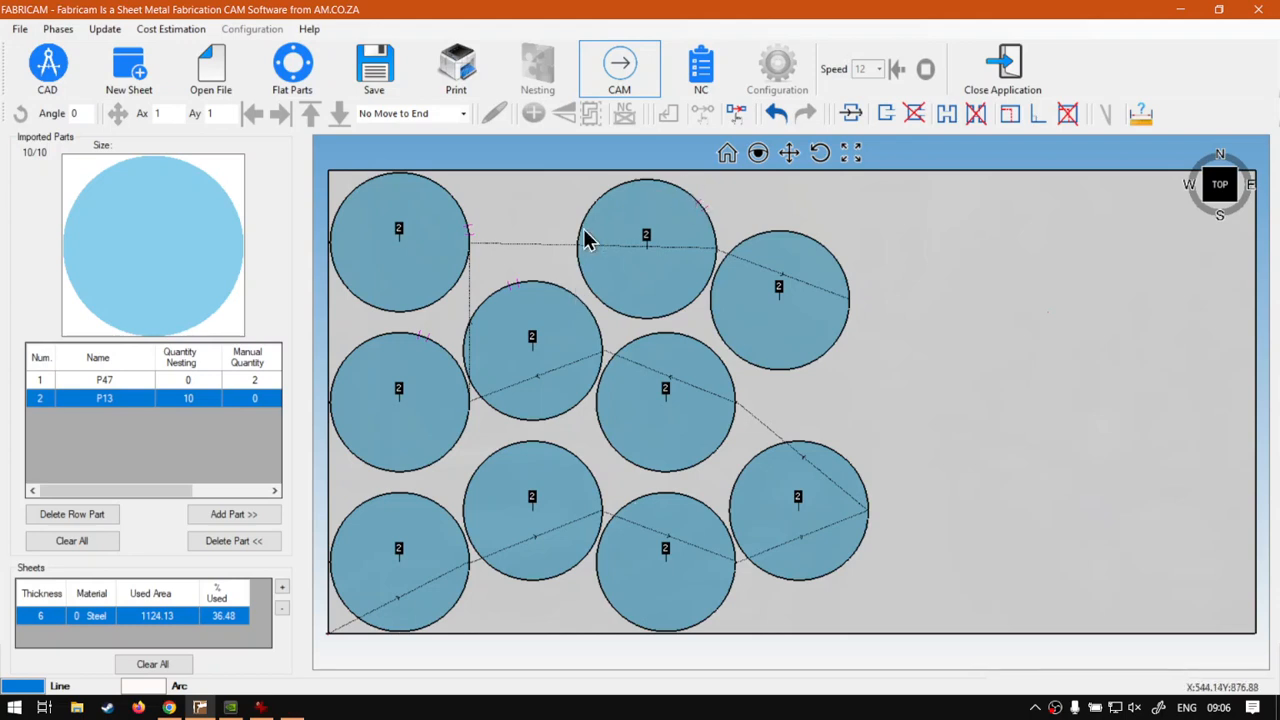
{"action": "key", "text": "super+plus"}
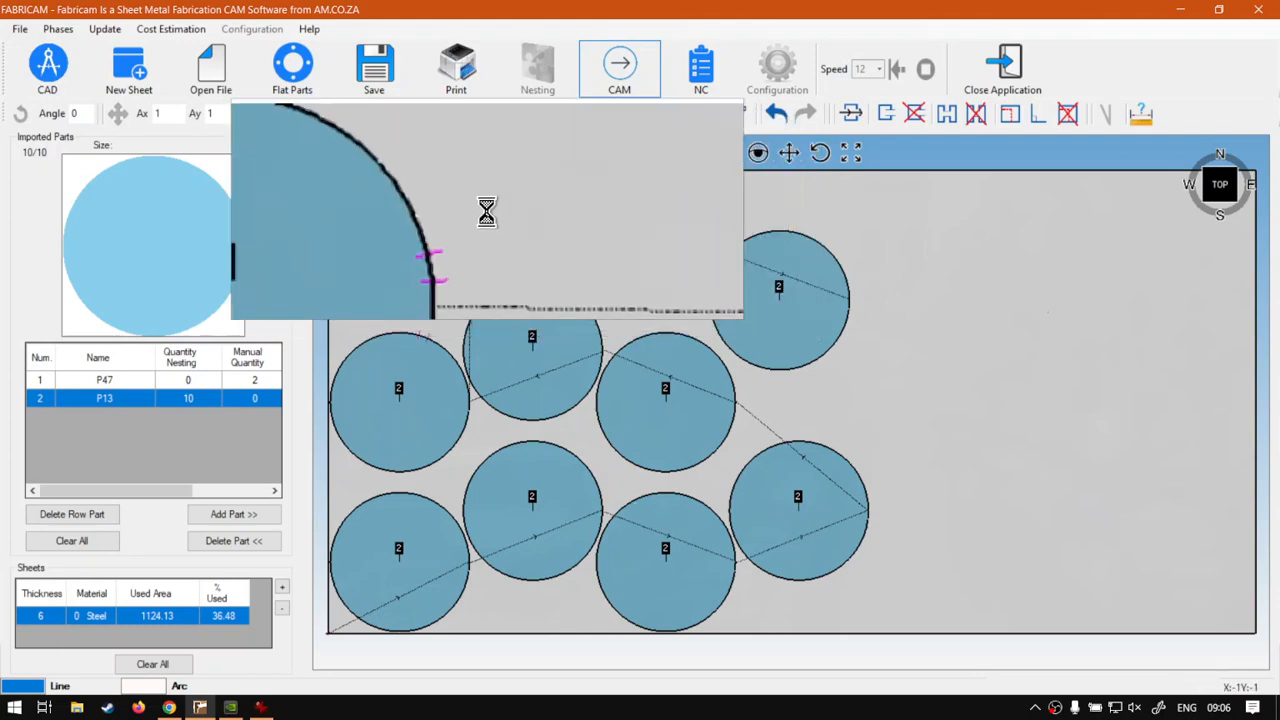
{"action": "key", "text": "super+Escape"}
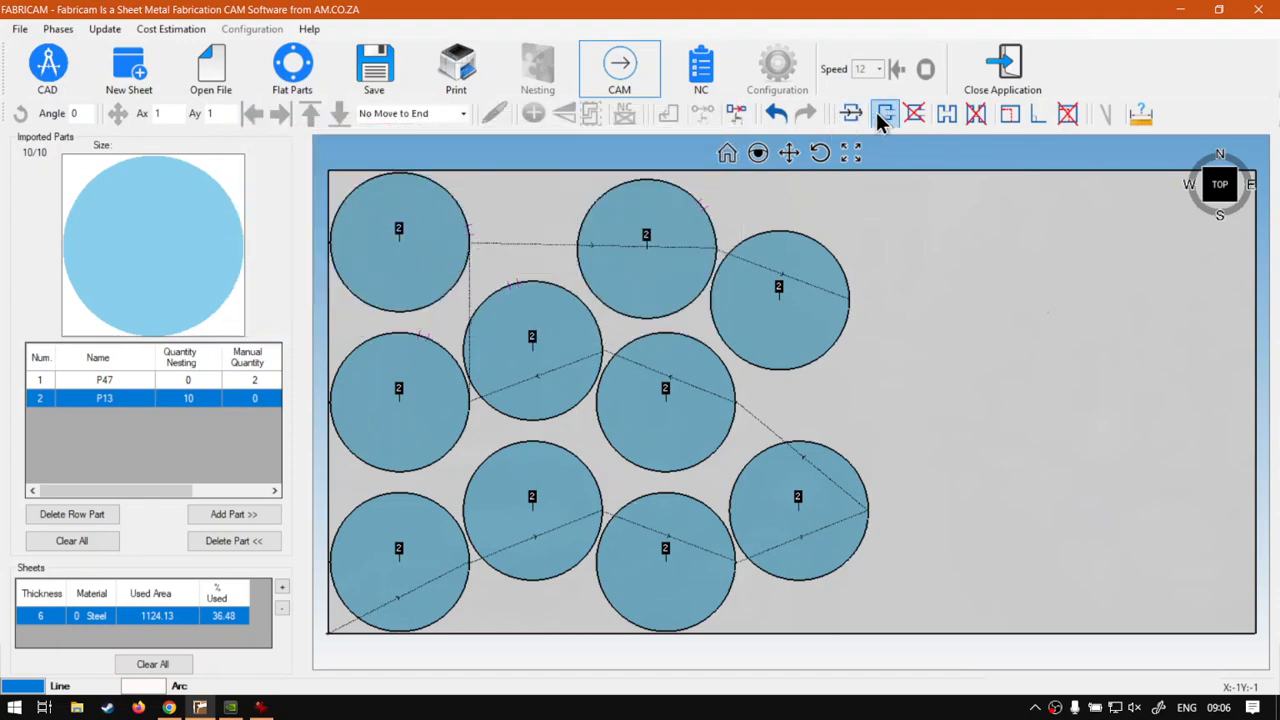
Leave CAM mode, then set the microjoint width to 3 mm in the configuration and regenerate the CAM toolpaths.
{"action": "left_click", "coordinate": [619, 66]}
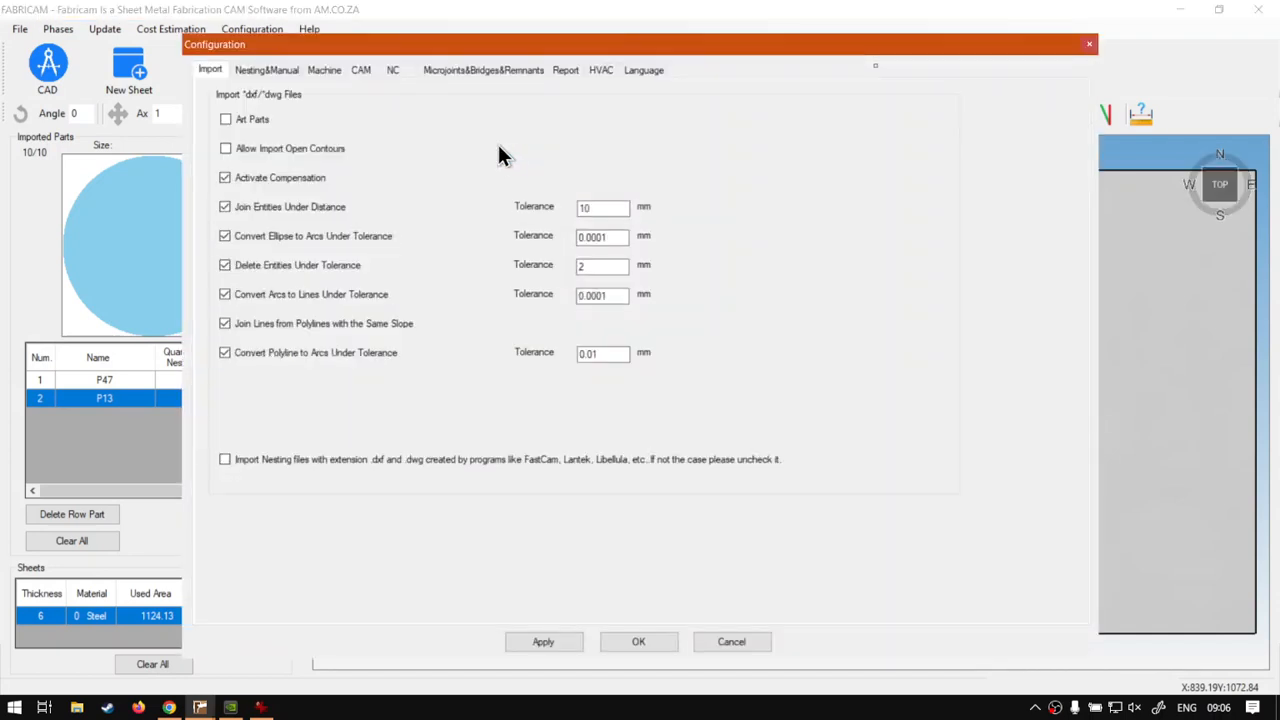
{"action": "left_click", "coordinate": [466, 69]}
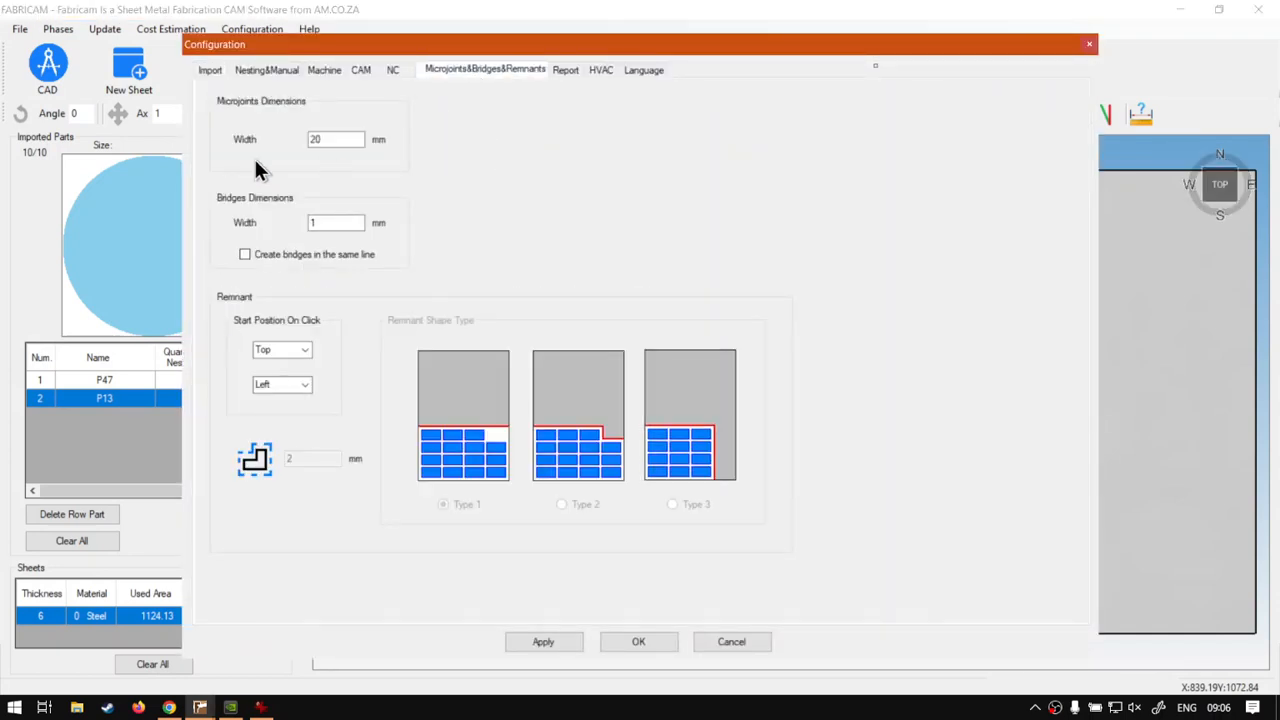
{"action": "double_click", "coordinate": [341, 139]}
{"action": "type", "text": "3"}
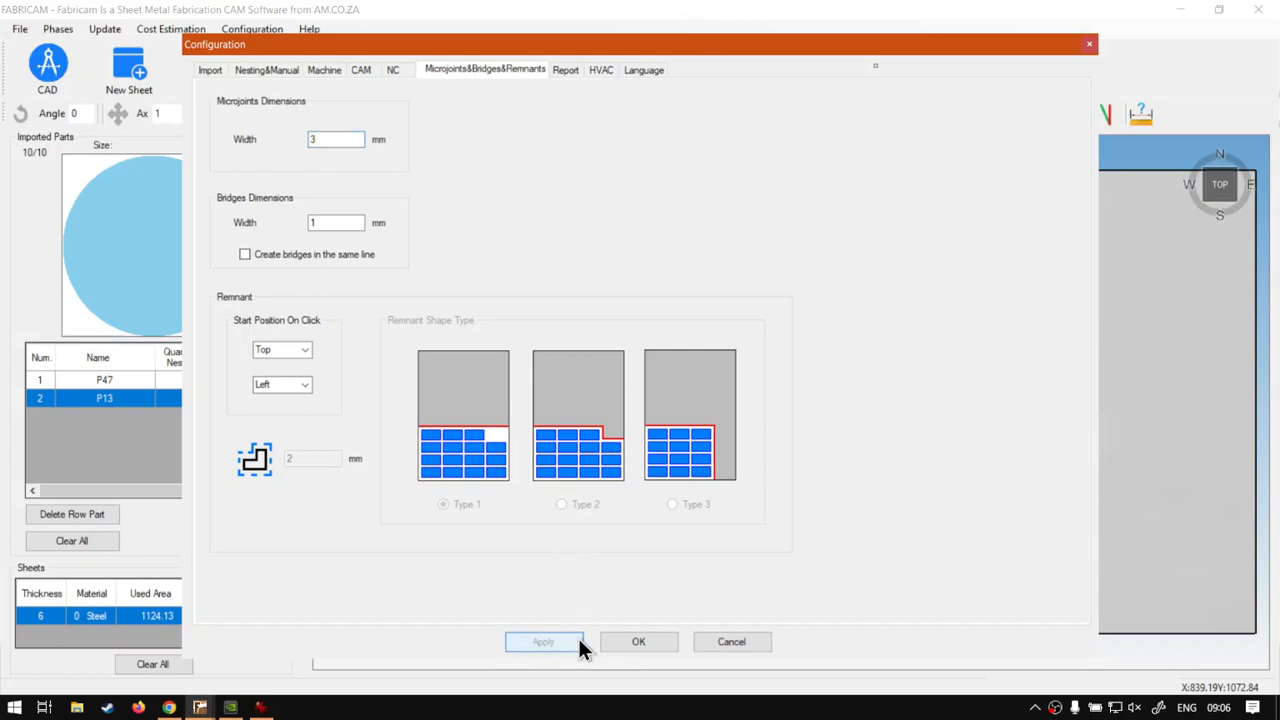
{"action": "left_click", "coordinate": [628, 640]}
{"action": "left_click", "coordinate": [619, 66]}
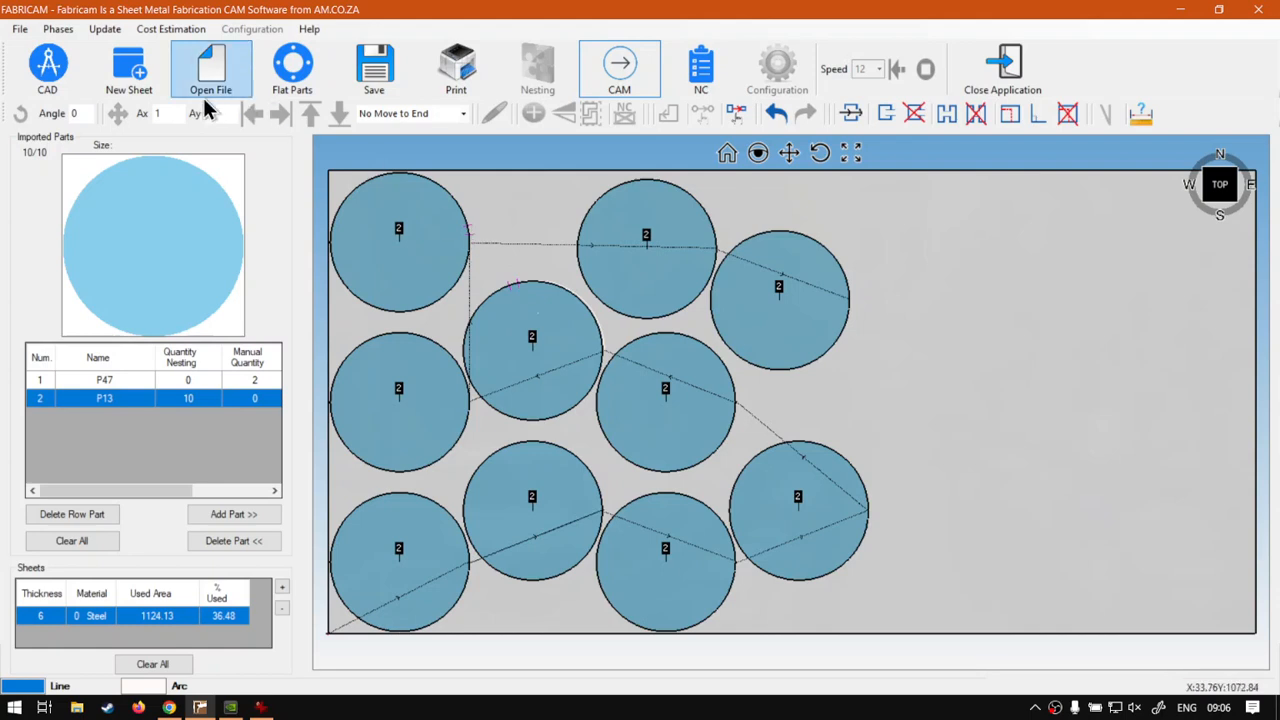
View the nested sheet in the CAD workspace with CAM mode off, and switch to the softwaretraining.co.za page in Chrome.
{"action": "left_click", "coordinate": [50, 70]}
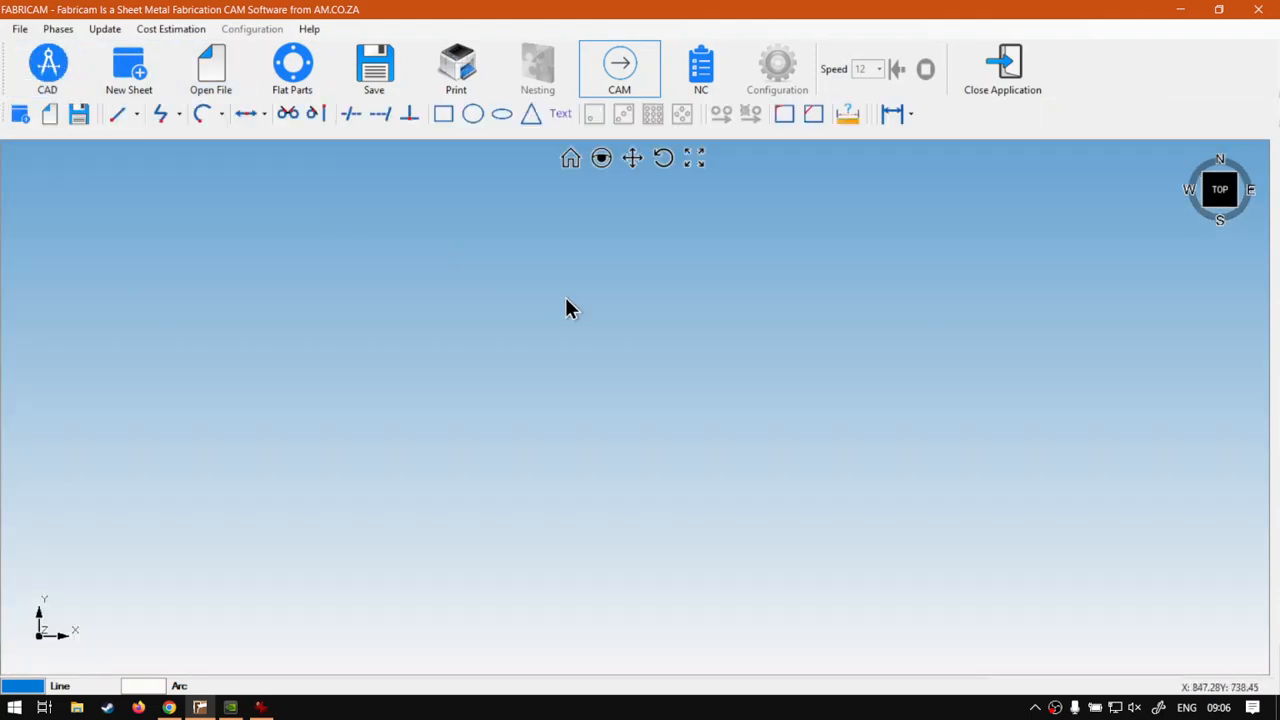
{"action": "left_click", "coordinate": [595, 62]}
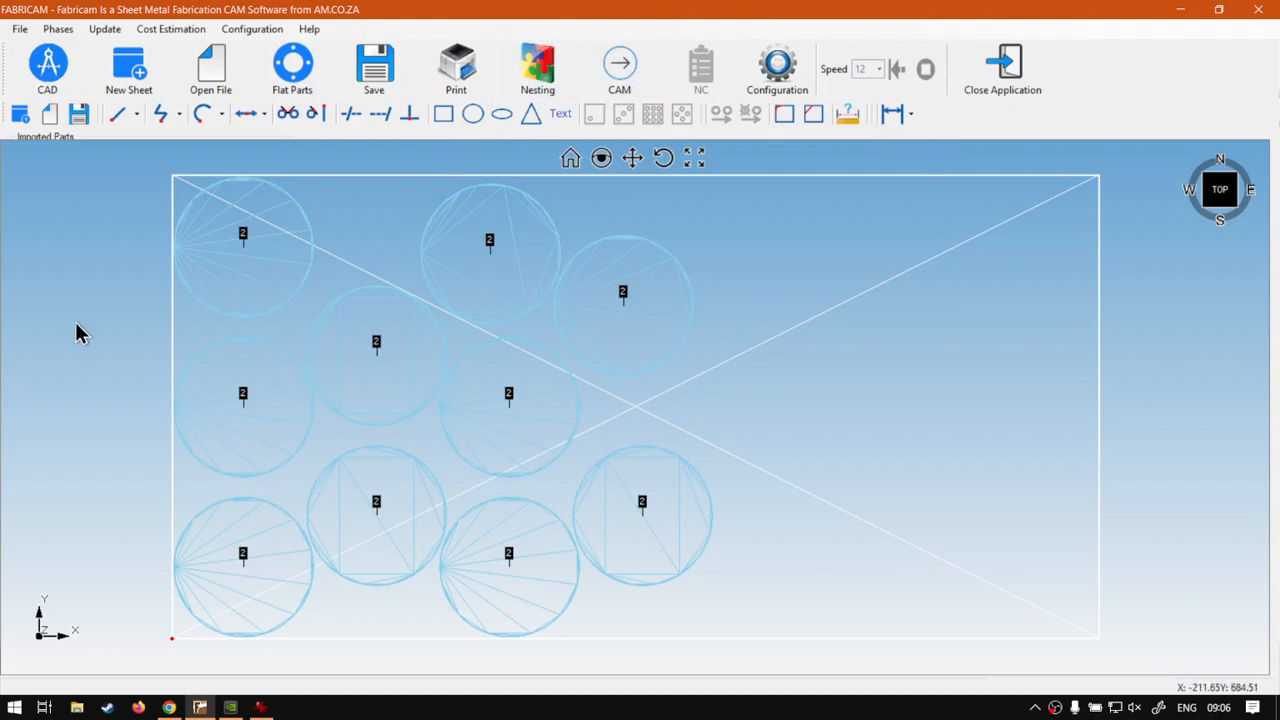
{"action": "left_click", "coordinate": [169, 707]}
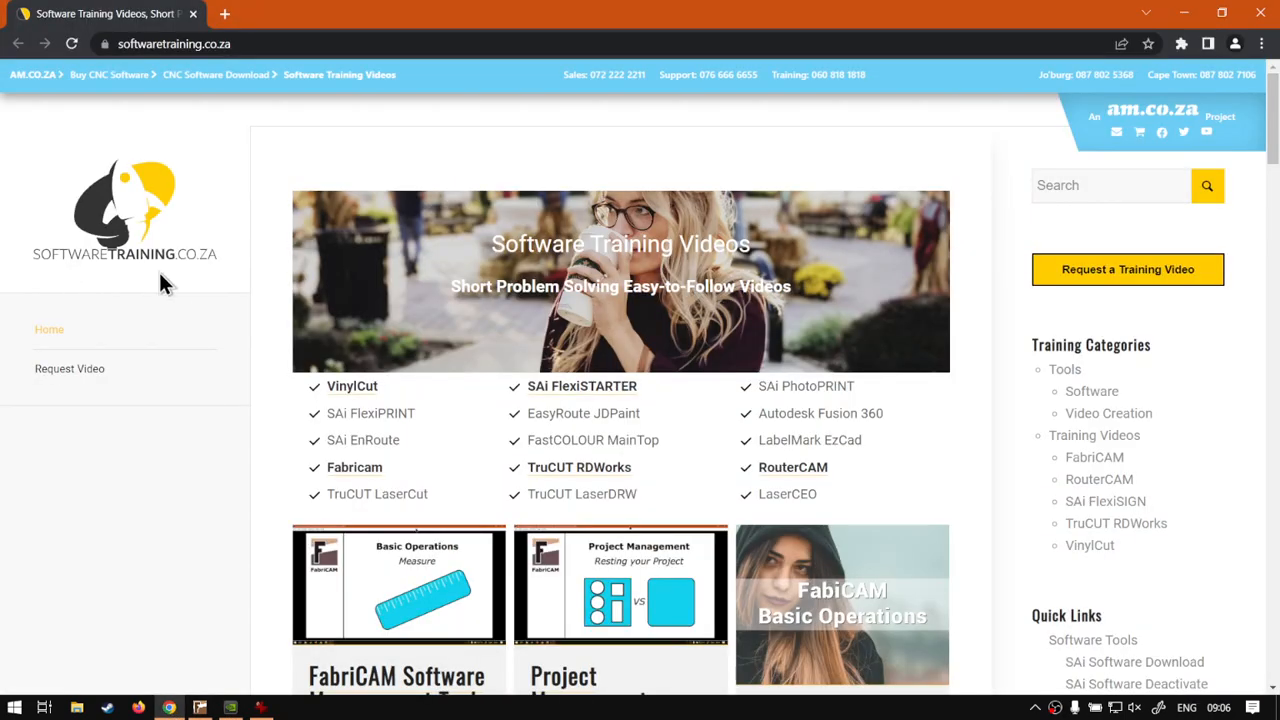